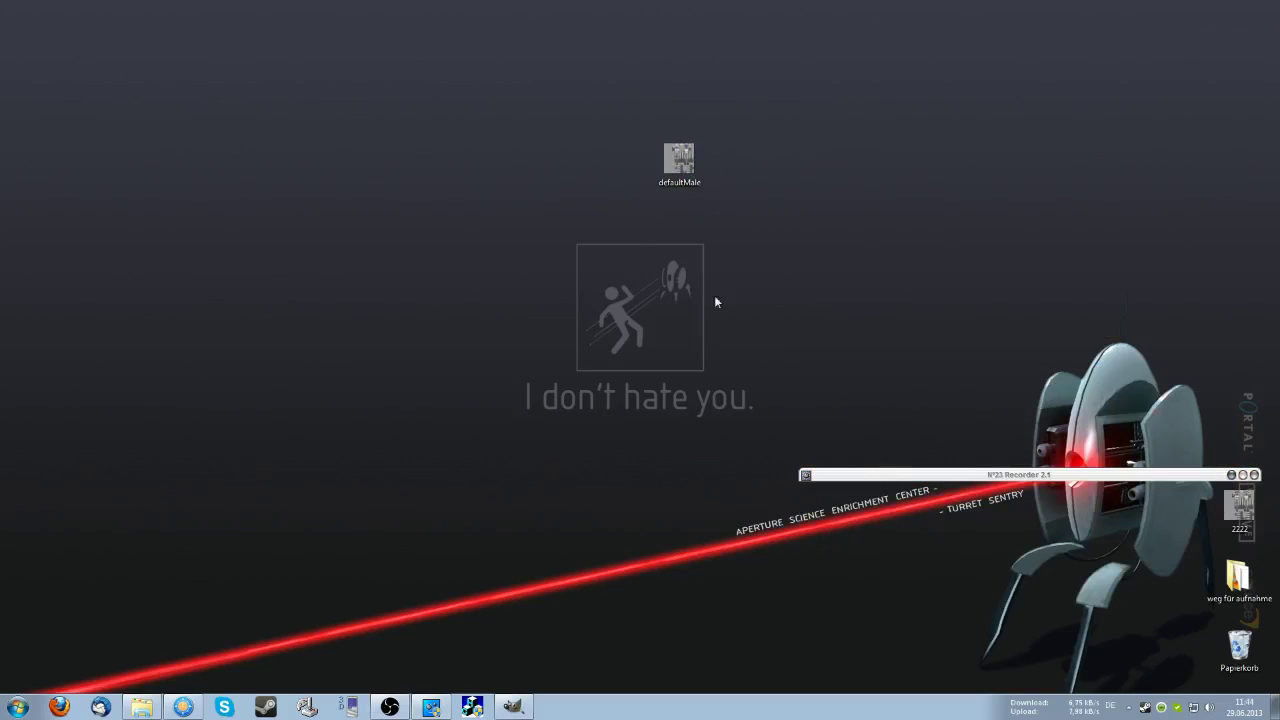
# Step: Browse to the StarMade game folder in the file manager and open its data\image-resource subfolder
pyautogui.click(142, 707)
pyautogui.moveTo(323, 173); pyautogui.dragTo(333, 56)
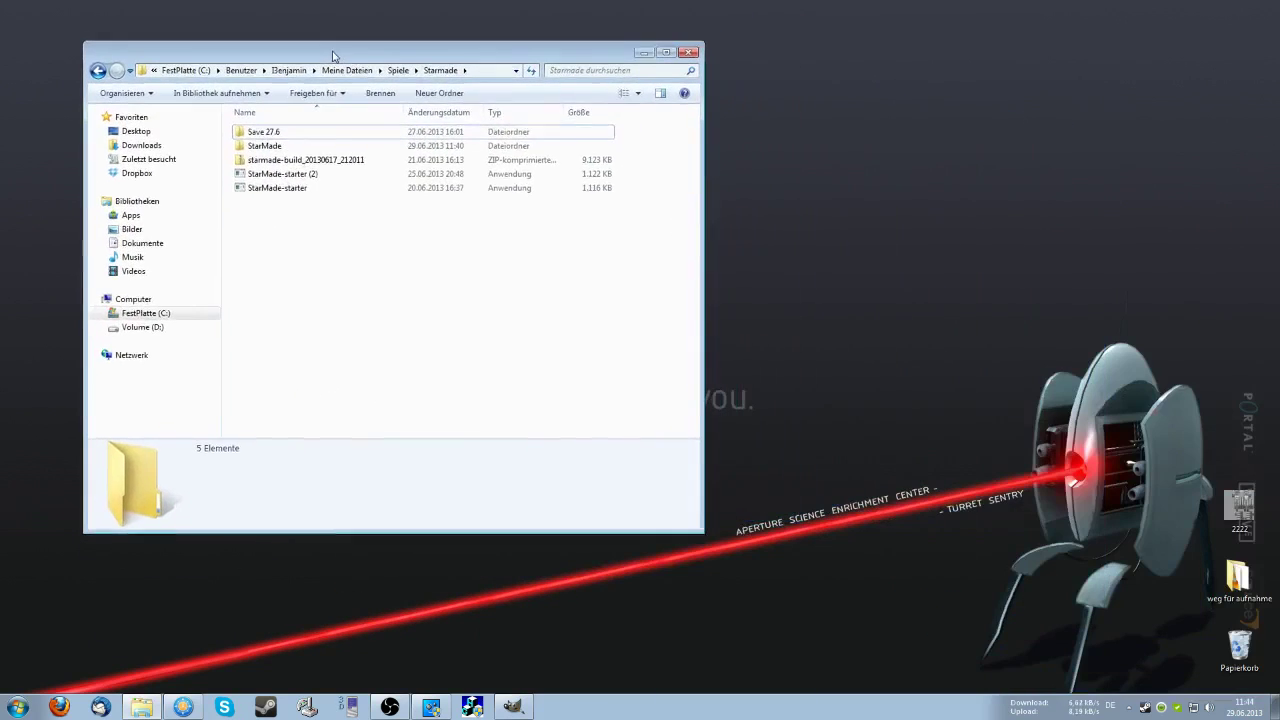
pyautogui.click(260, 147)
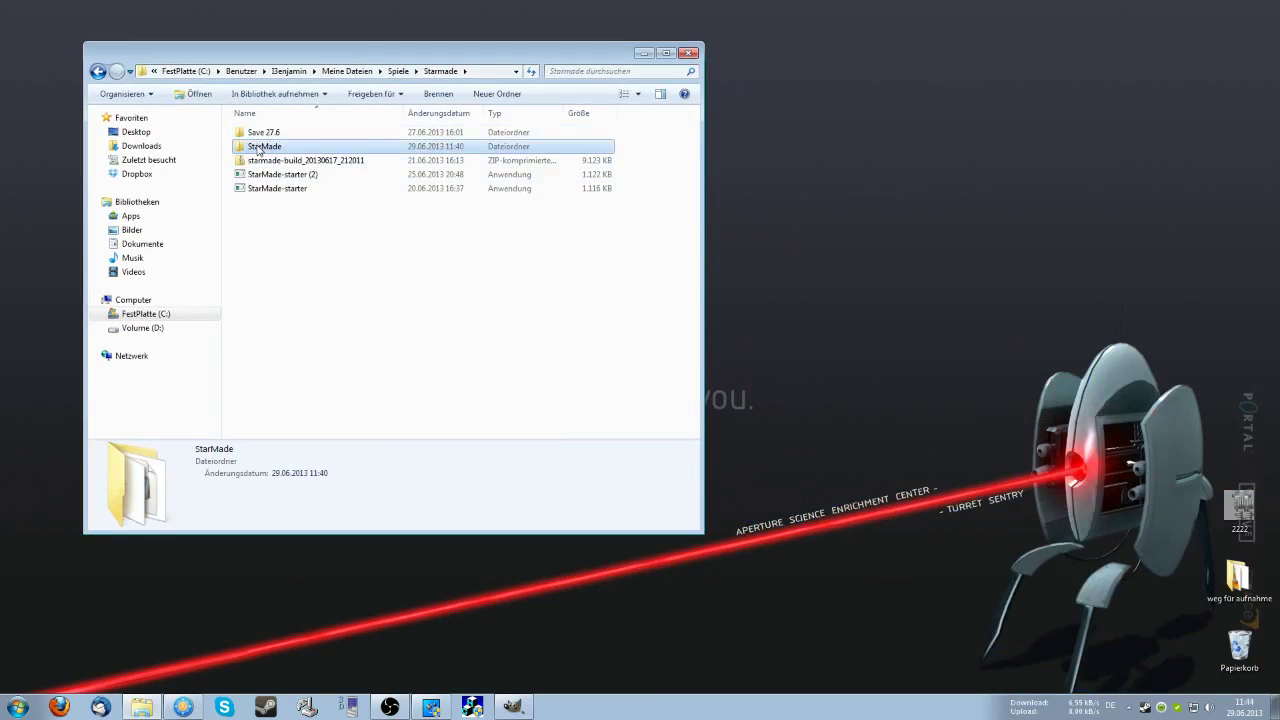
pyautogui.doubleClick(258, 147)
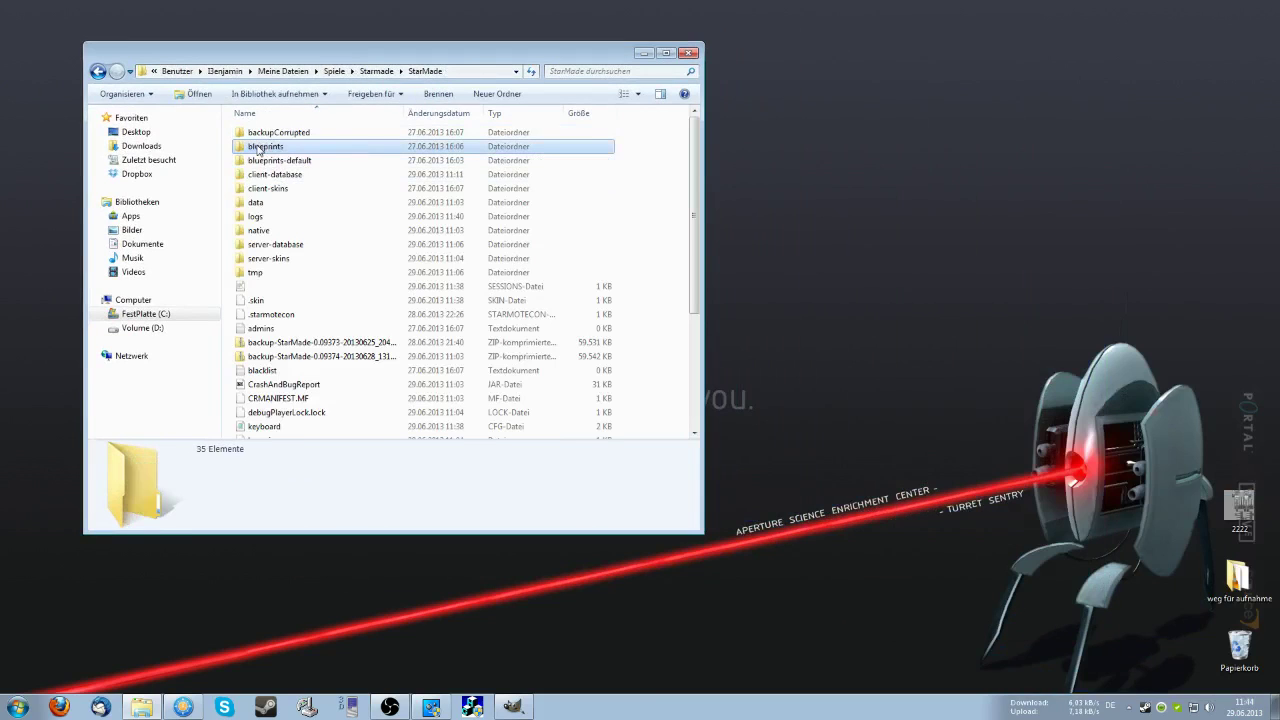
pyautogui.click(259, 147)
pyautogui.doubleClick(258, 202)
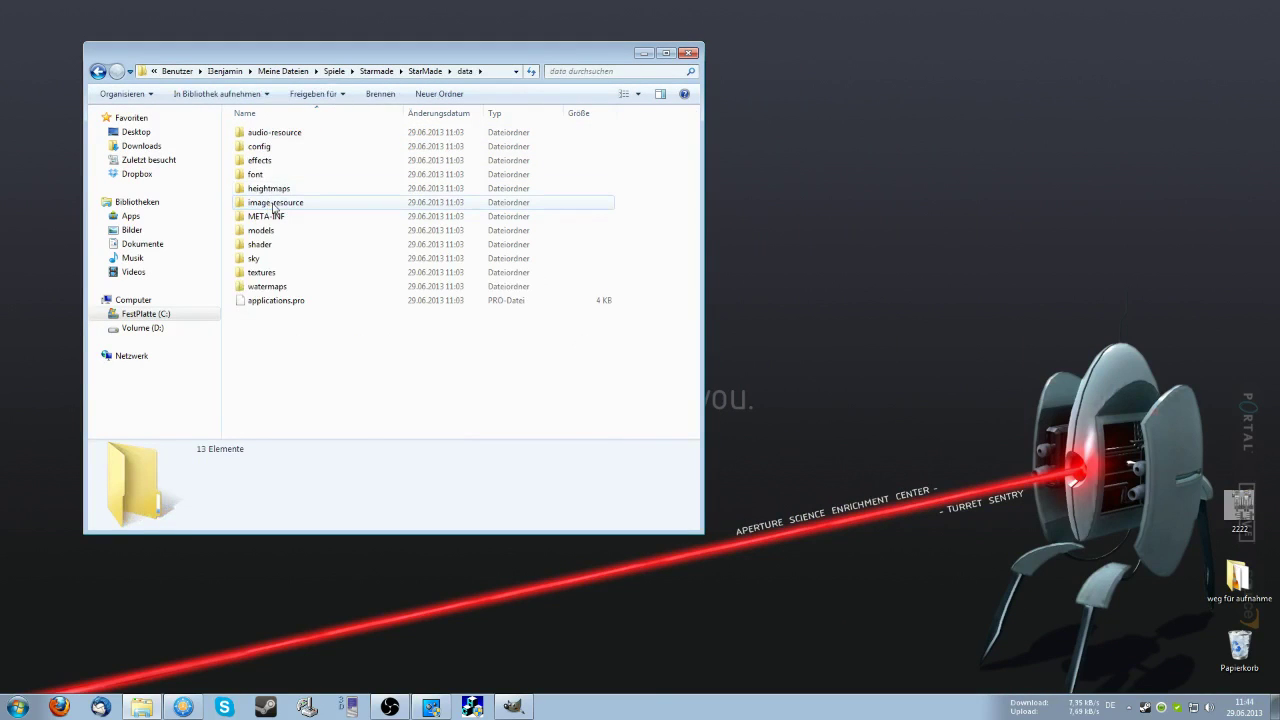
pyautogui.doubleClick(274, 204)
# Step: Locate the defaultMale skin texture in the image-resource folder, select it, and close the folder window
pyautogui.scroll(-5, 330, 162)
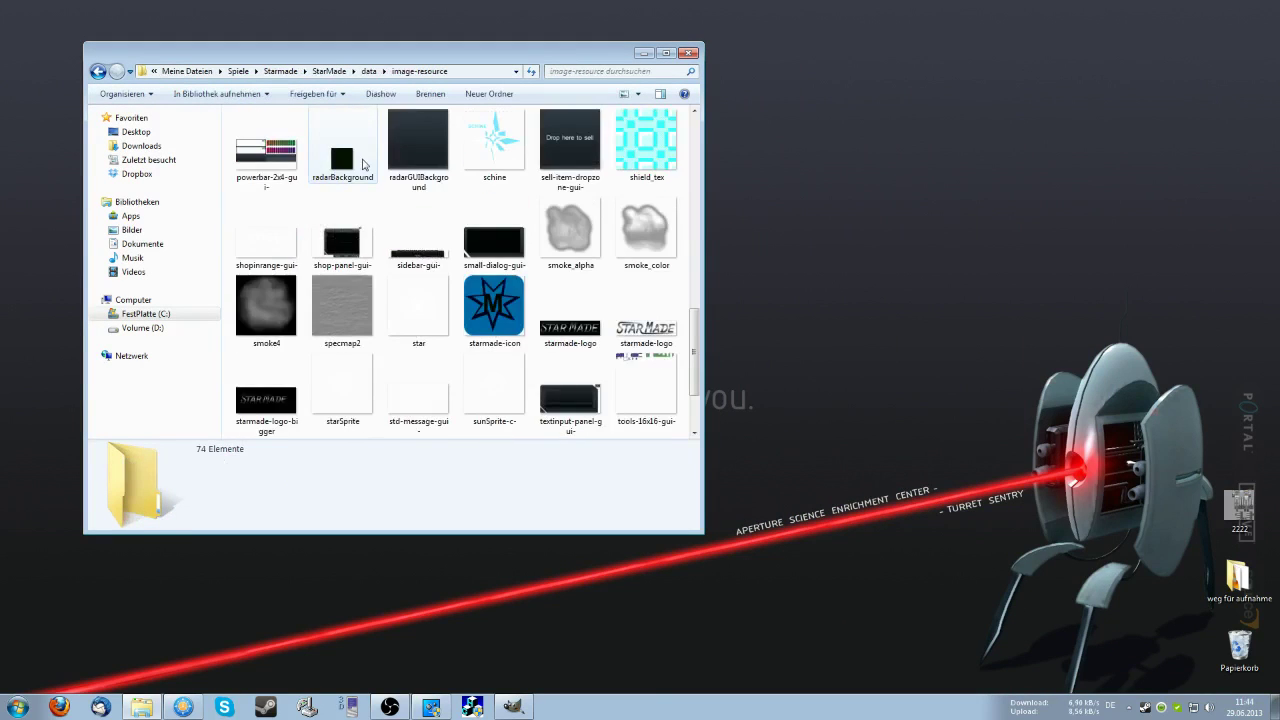
pyautogui.scroll(5, 362, 172)
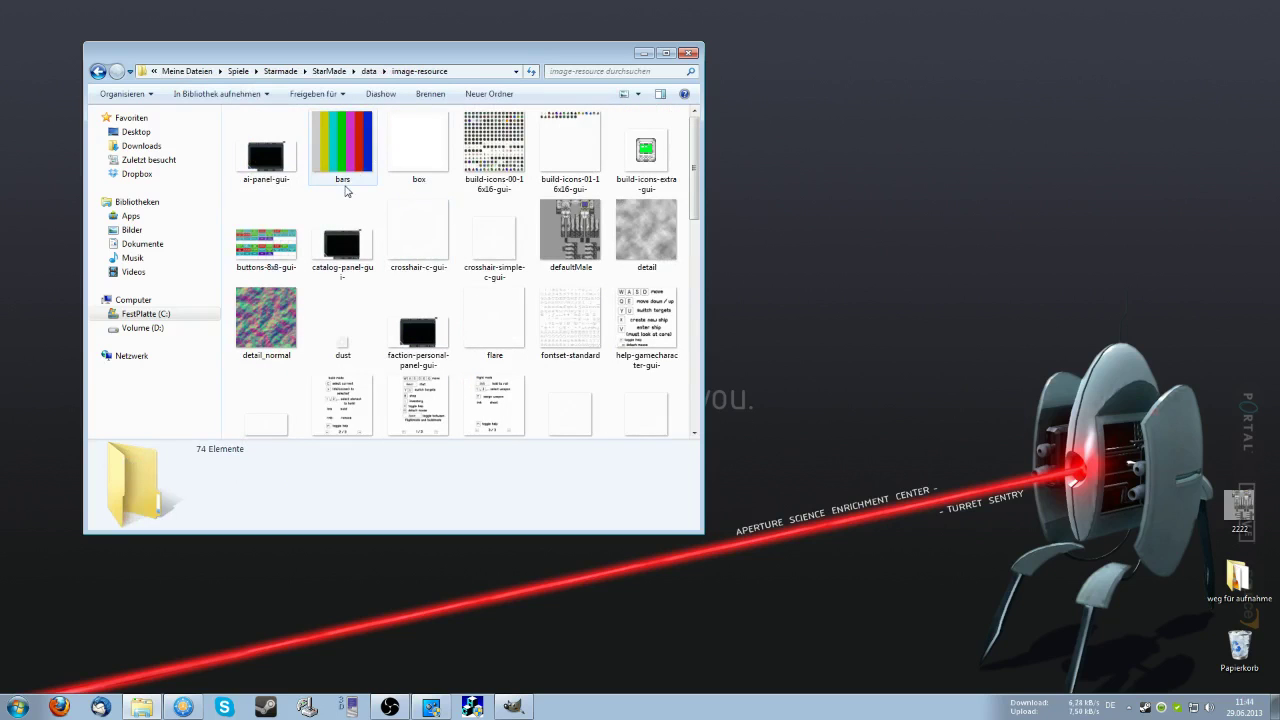
pyautogui.click(586, 242)
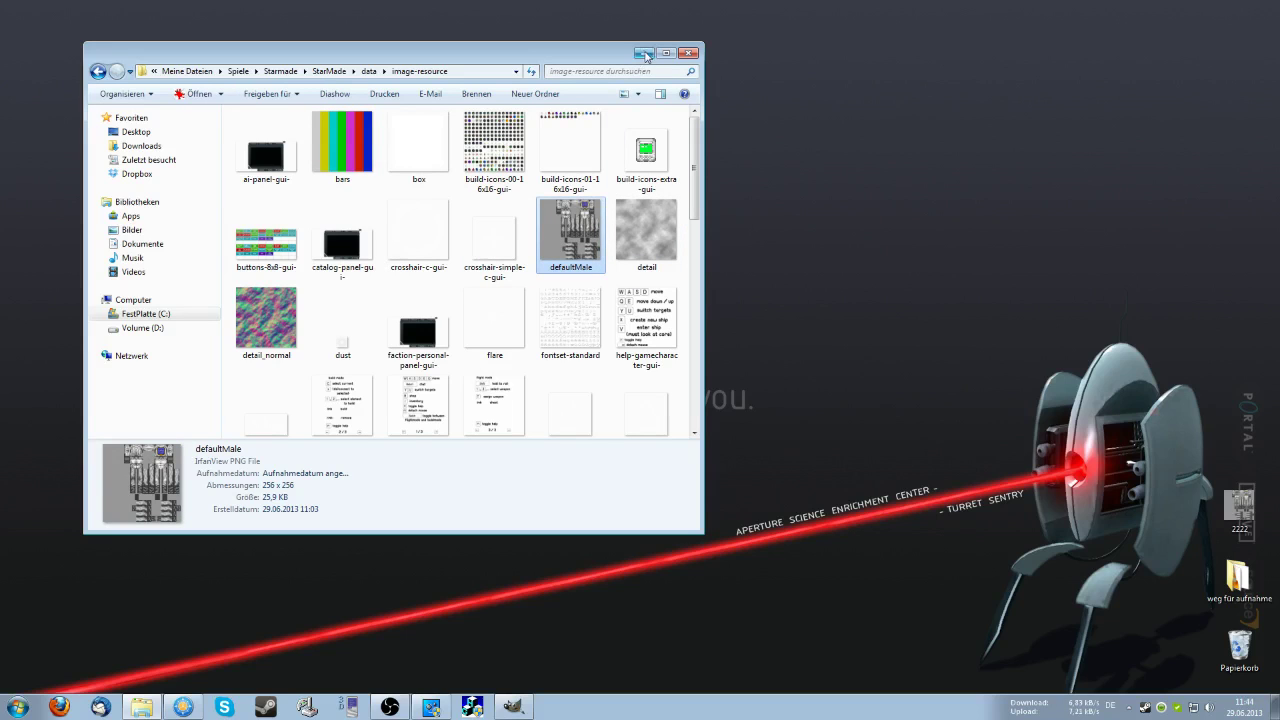
pyautogui.click(688, 54)
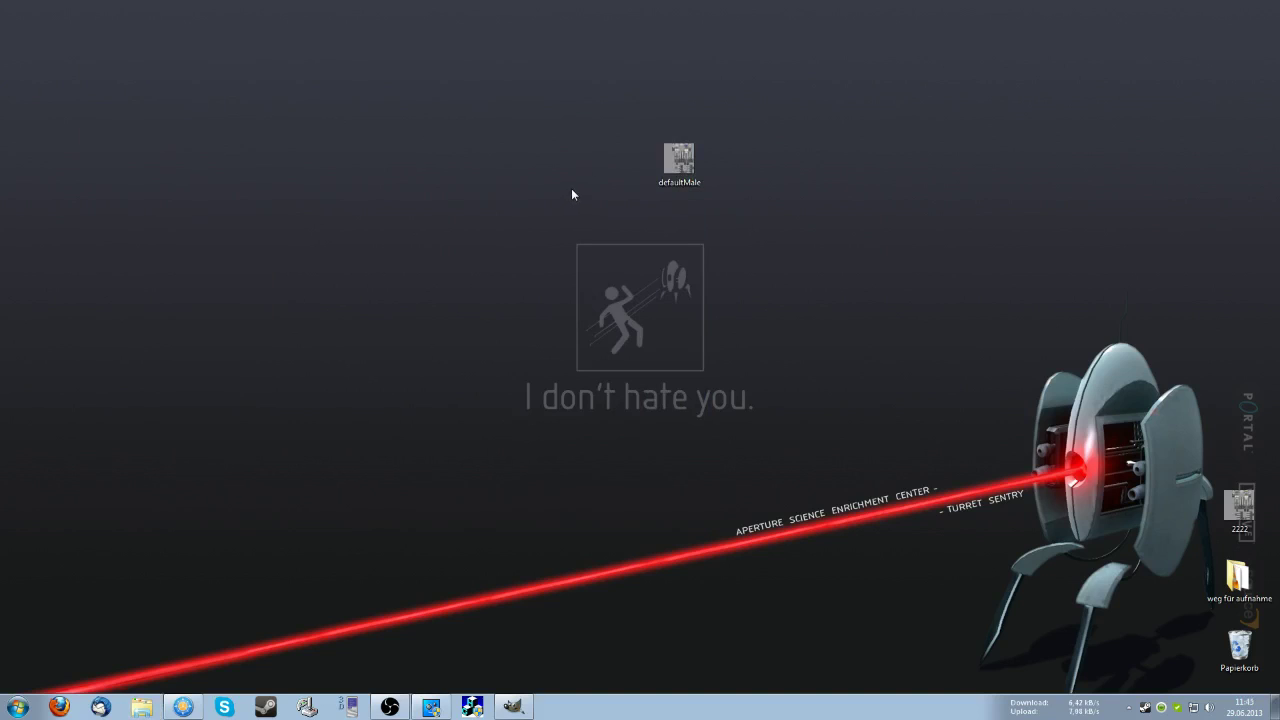
pyautogui.click(662, 162)
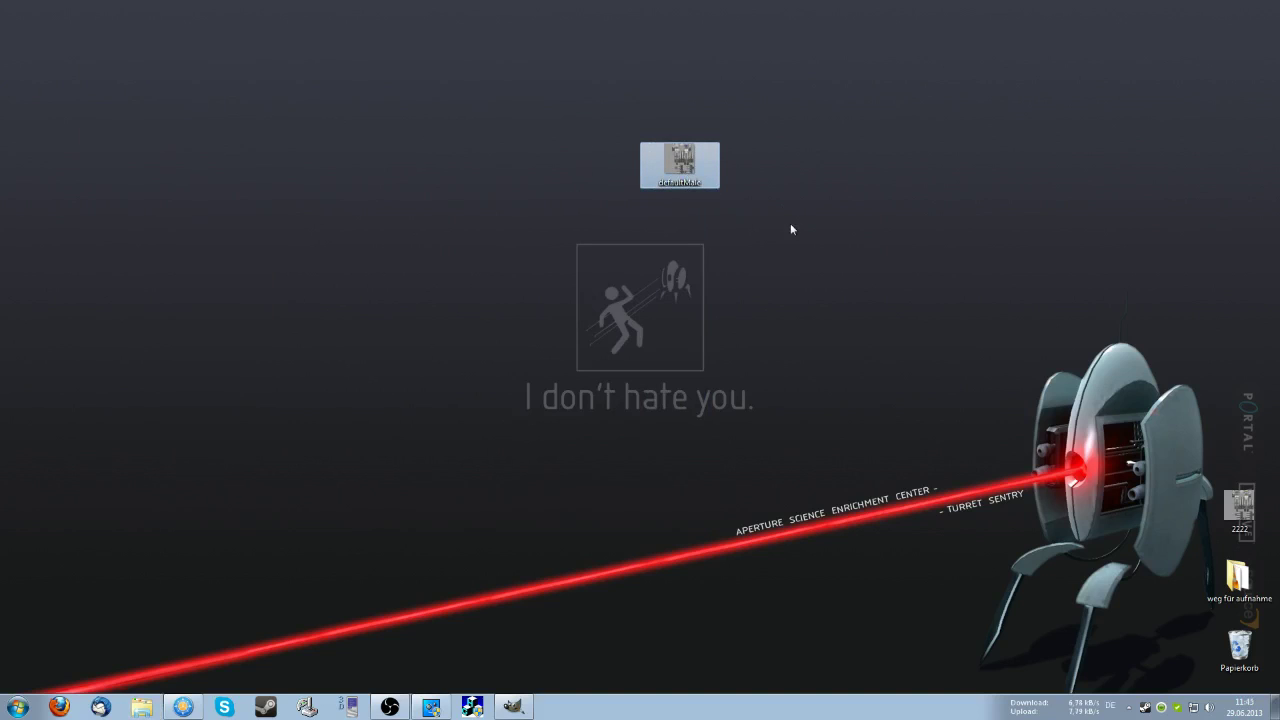
pyautogui.click(562, 184)
pyautogui.click(676, 168)
pyautogui.moveTo(553, 142); pyautogui.dragTo(632, 171)
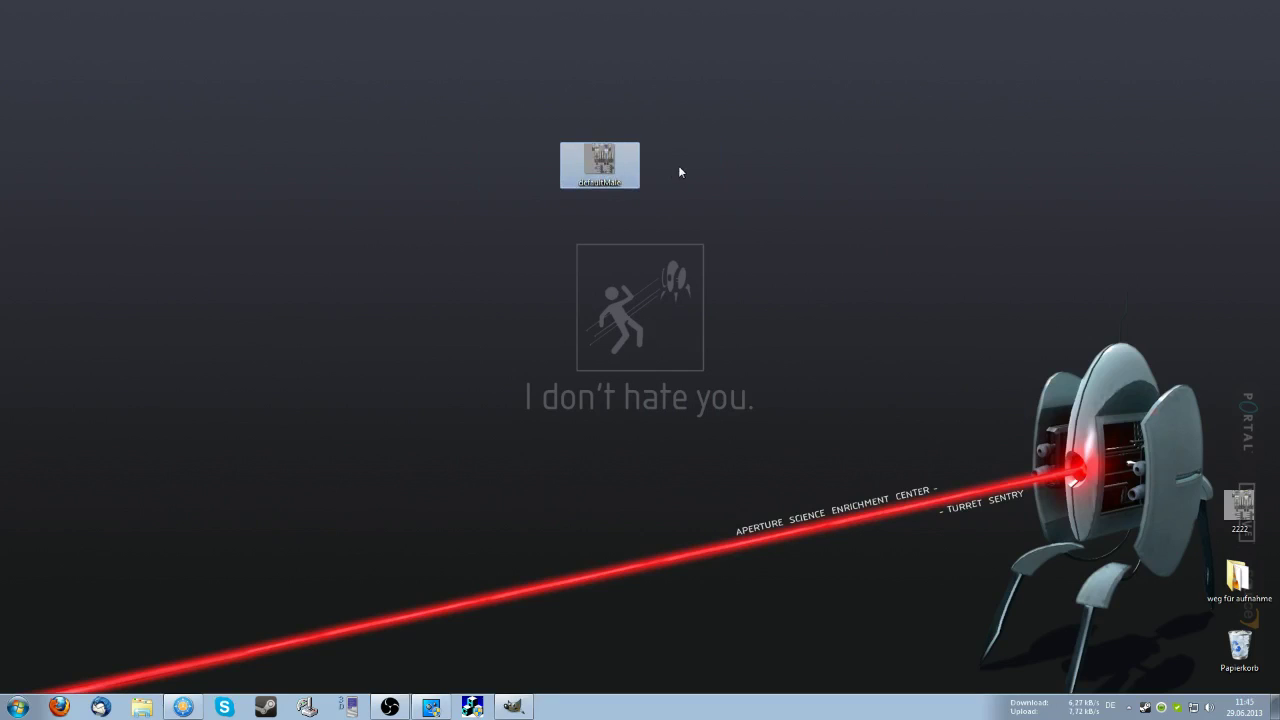
pyautogui.click(675, 171)
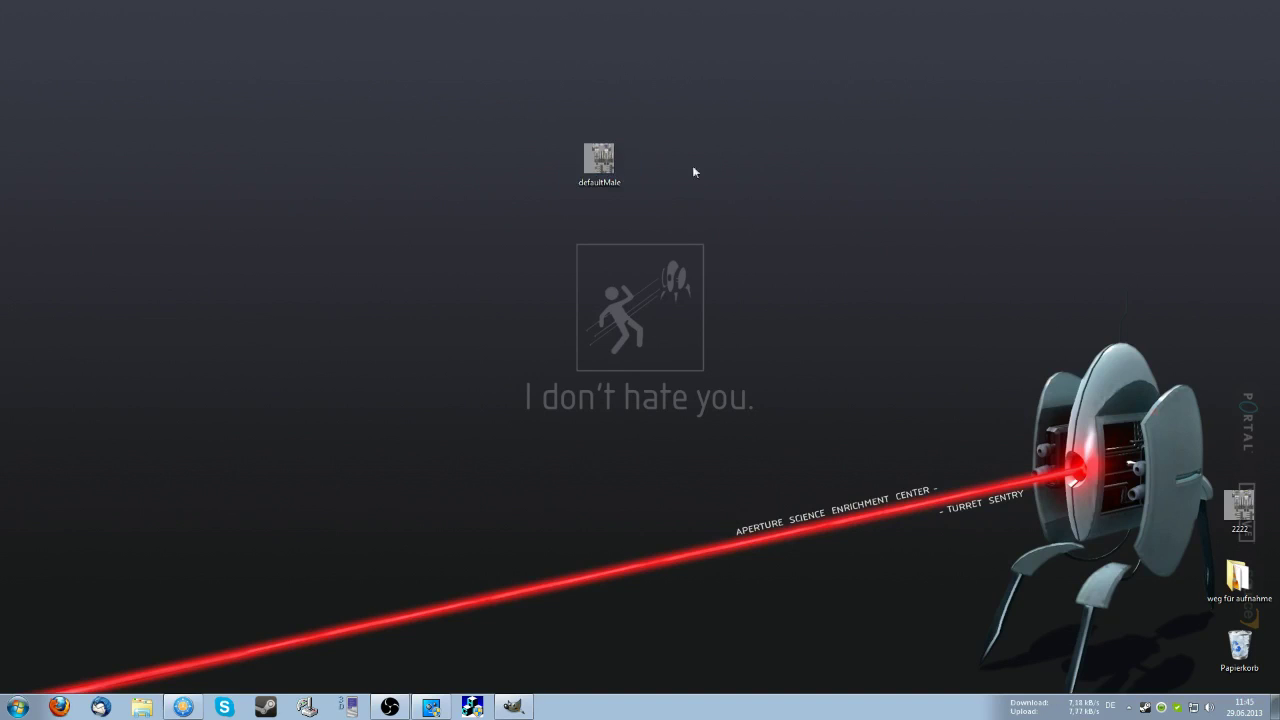
# Step: Open the defaultMale image from the desktop in GIMP, enlarged so the individual skin parts are easy to edit
pyautogui.click(581, 160)
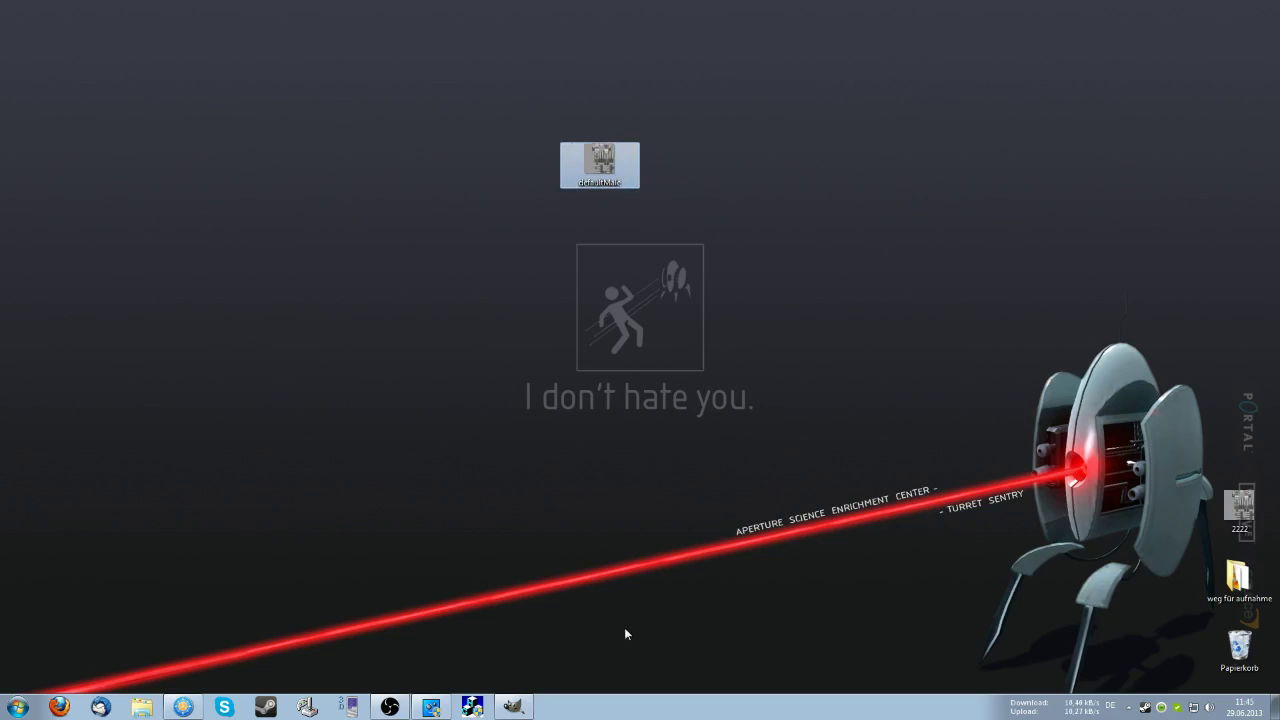
pyautogui.moveTo(527, 698); pyautogui.dragTo(630, 350)
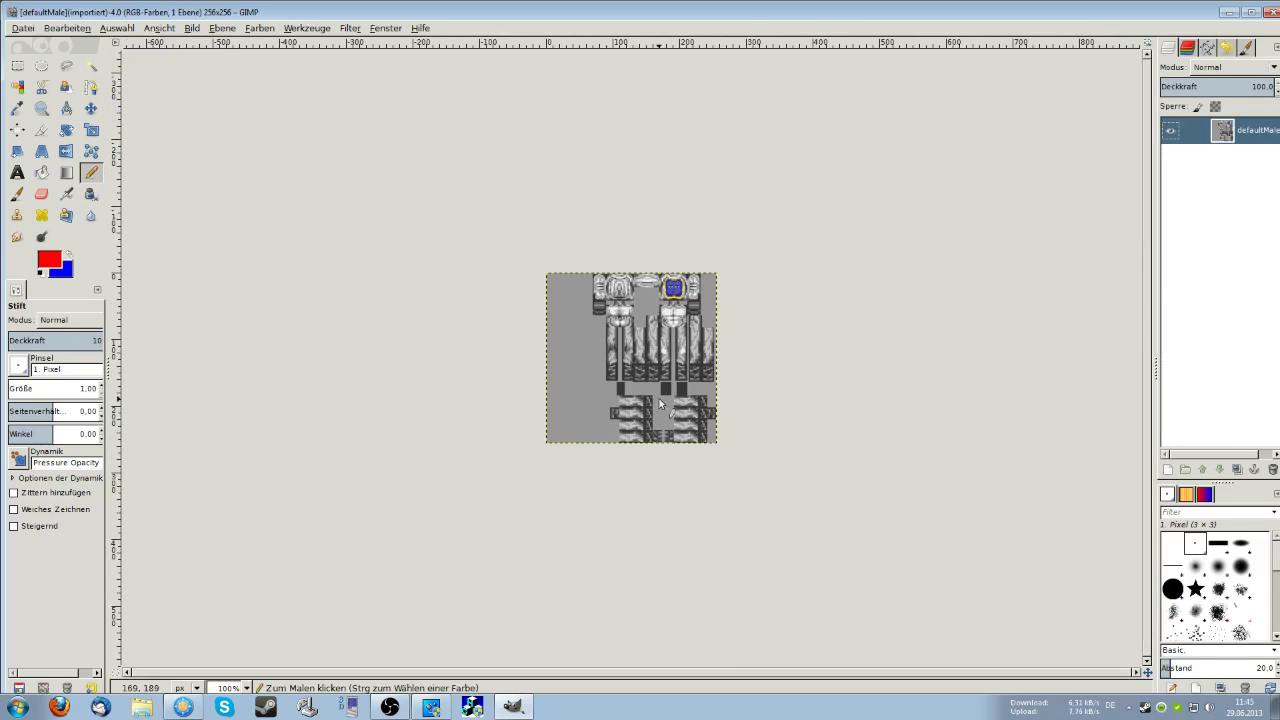
pyautogui.scroll(4, 680, 411)
pyautogui.press('-')
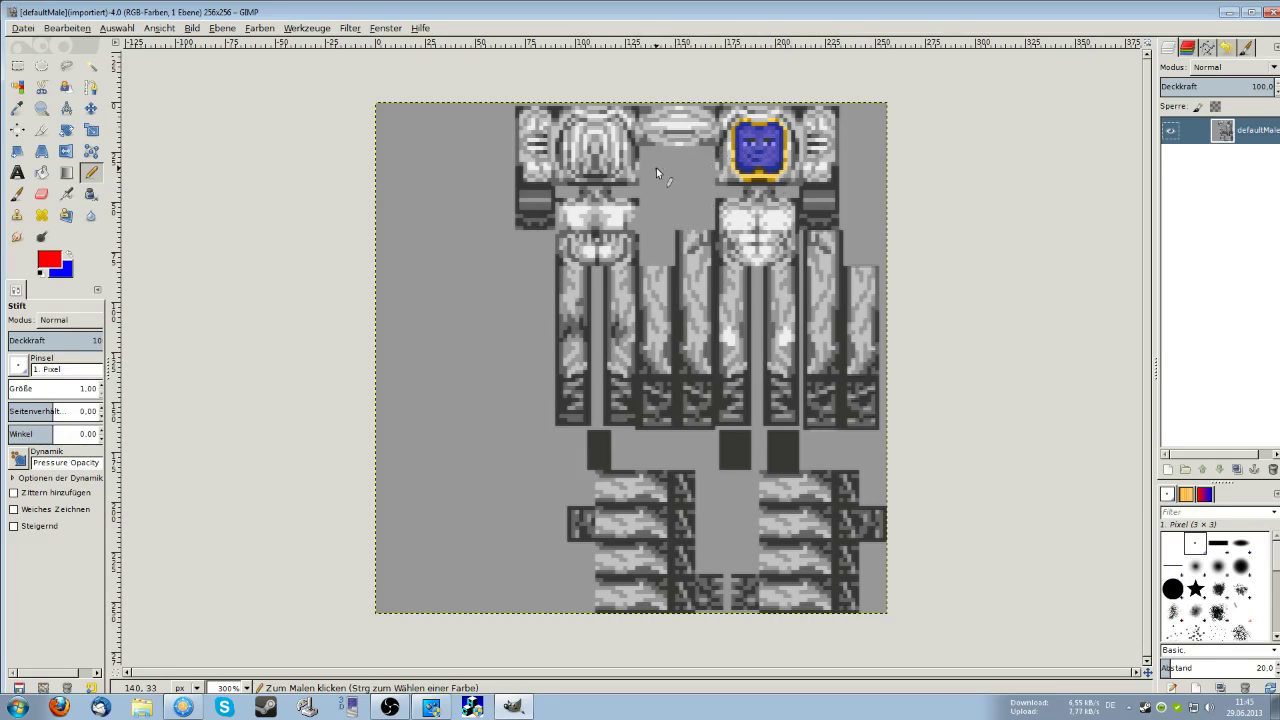
# Step: Draw a red heart on the back of the head and a red circle on the lower back with the Pencil
pyautogui.moveTo(566, 124); pyautogui.dragTo(604, 166)
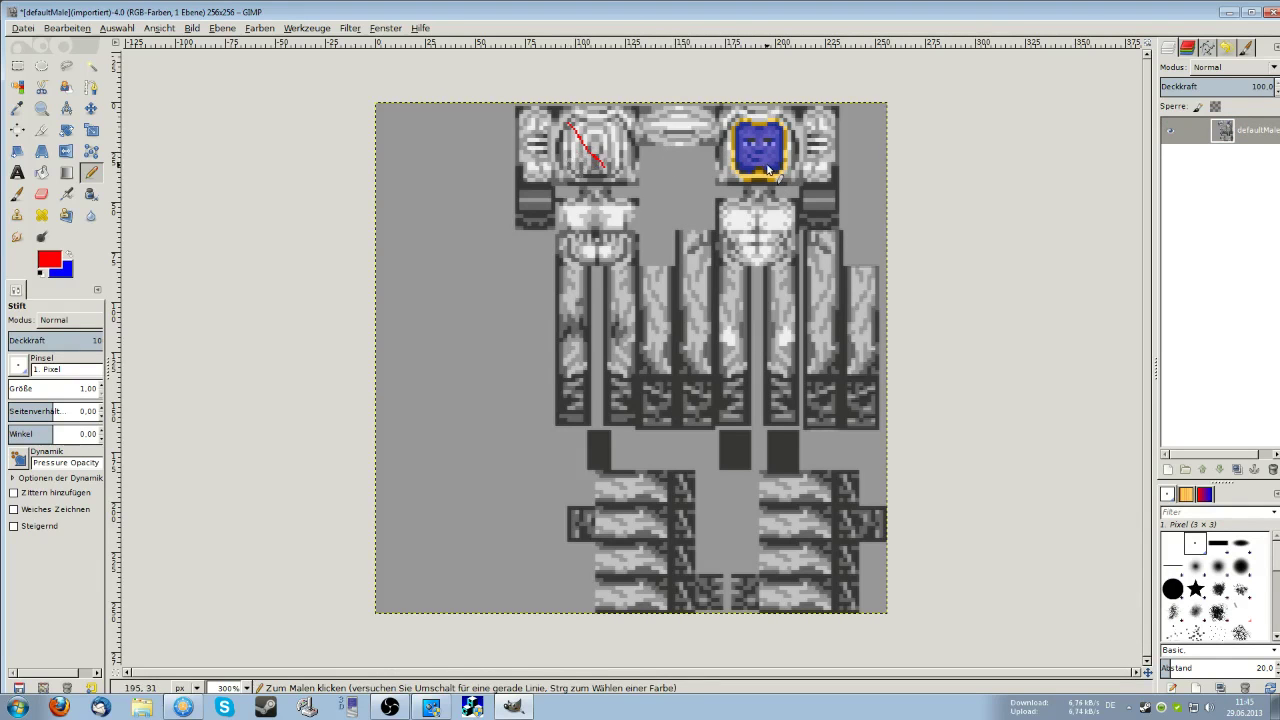
pyautogui.hotkey('ctrl', 'z')
pyautogui.moveTo(594, 158)
pyautogui.mouseDown()
pyautogui.moveTo(590, 140)
pyautogui.moveTo(575, 155)
pyautogui.moveTo(596, 176)
pyautogui.moveTo(604, 132)
pyautogui.moveTo(620, 160)
pyautogui.moveTo(588, 166)
pyautogui.mouseUp()
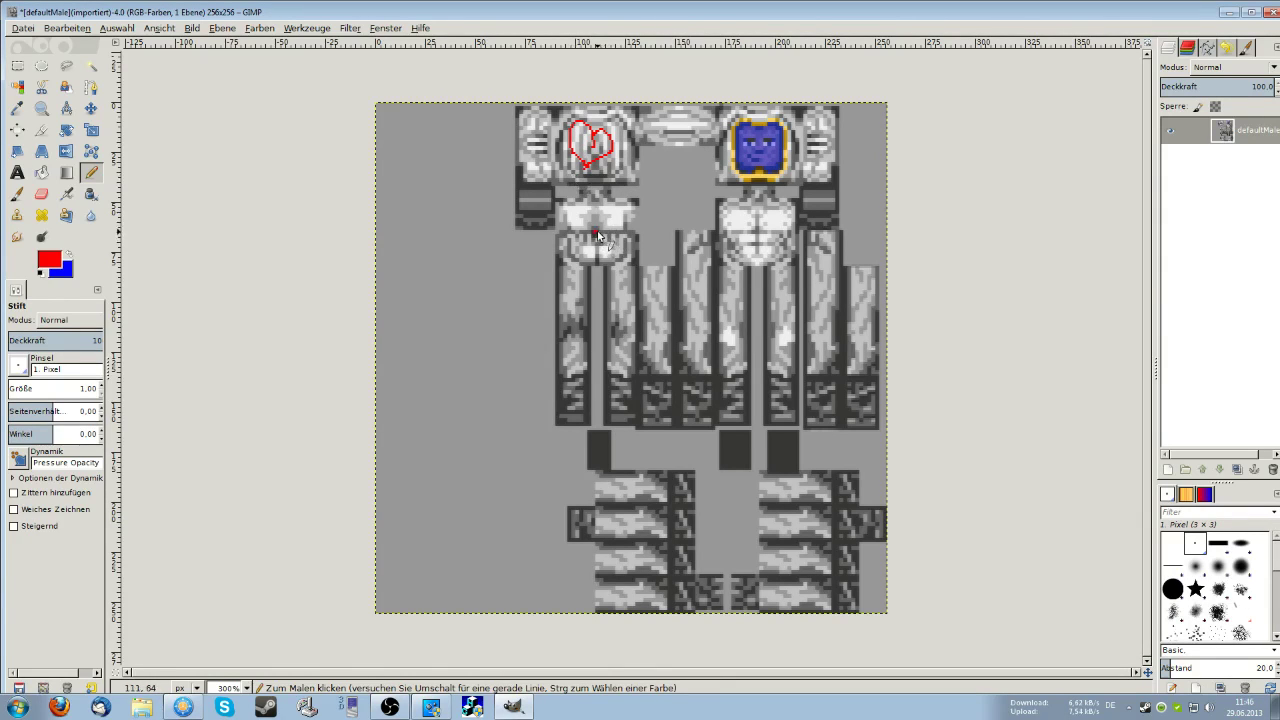
pyautogui.moveTo(595, 236)
pyautogui.mouseDown()
pyautogui.moveTo(615, 266)
pyautogui.moveTo(590, 226)
pyautogui.mouseUp()
# Step: Export the edited skin to the desktop as defaultMahhfhfle.png and minimize the GIMP window
pyautogui.click(22, 27)
pyautogui.click(50, 214)
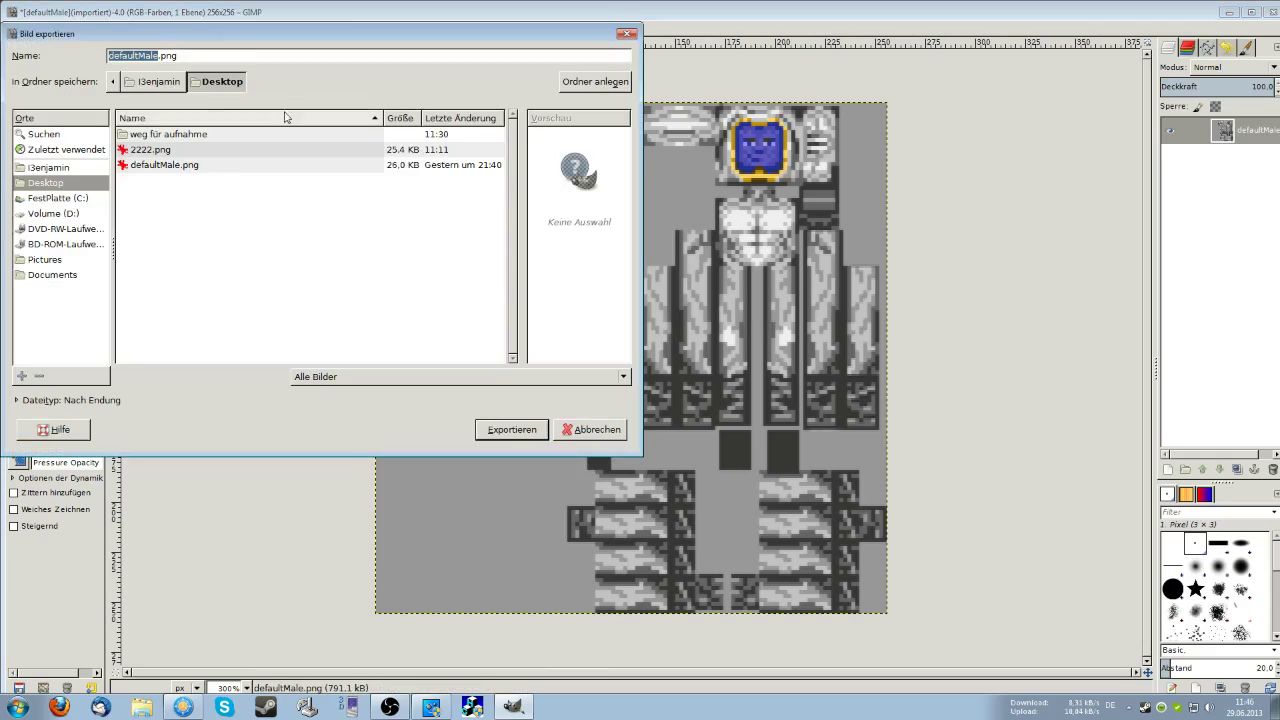
pyautogui.click(172, 56)
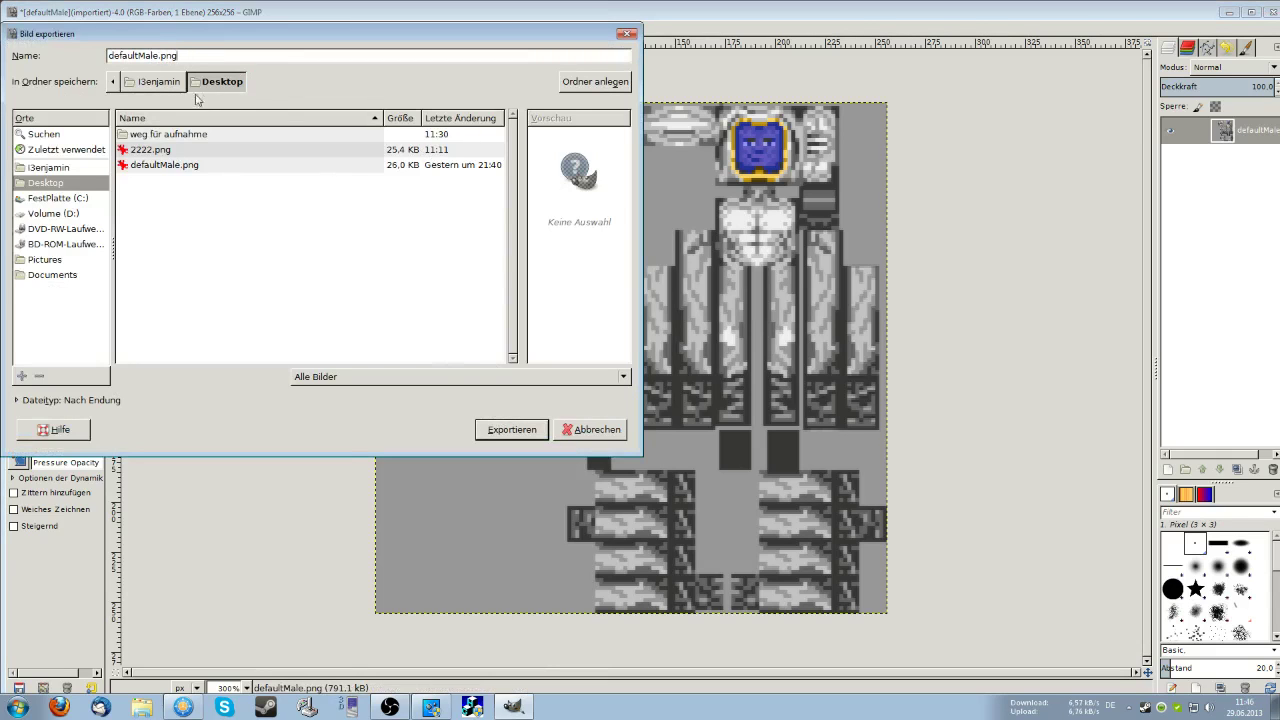
pyautogui.write('hhfhf')
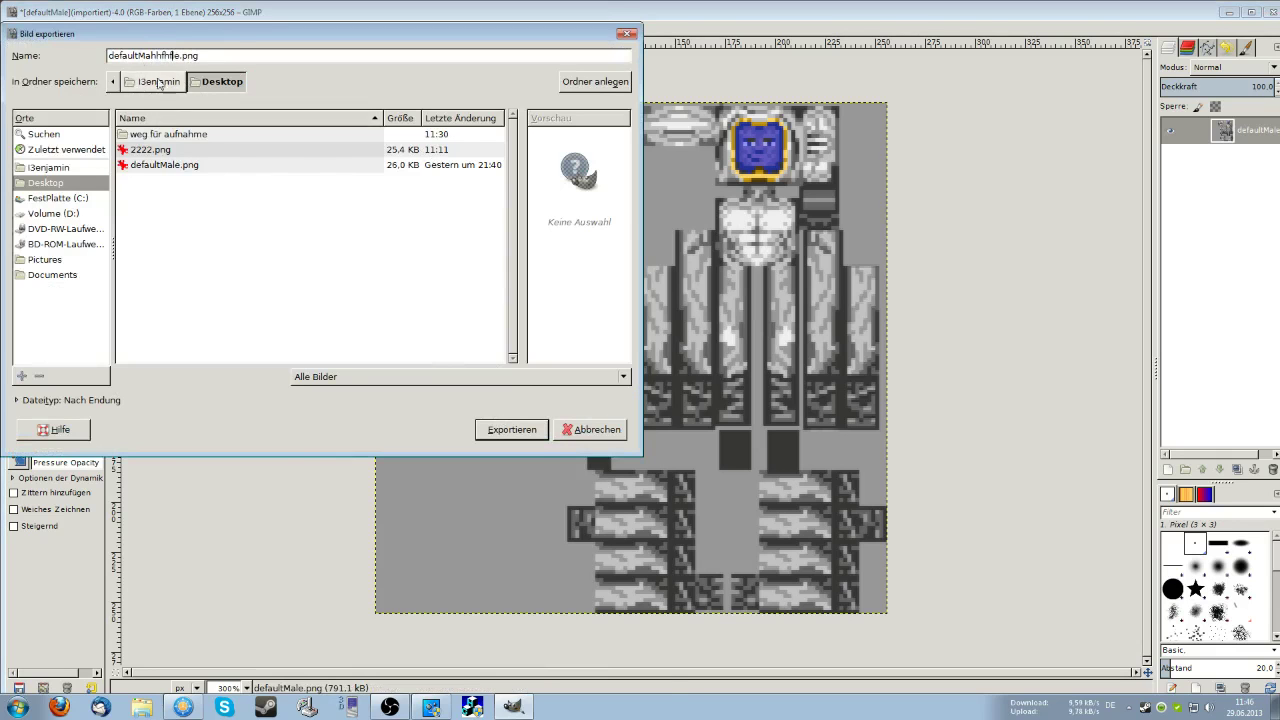
pyautogui.click(512, 430)
pyautogui.click(512, 430)
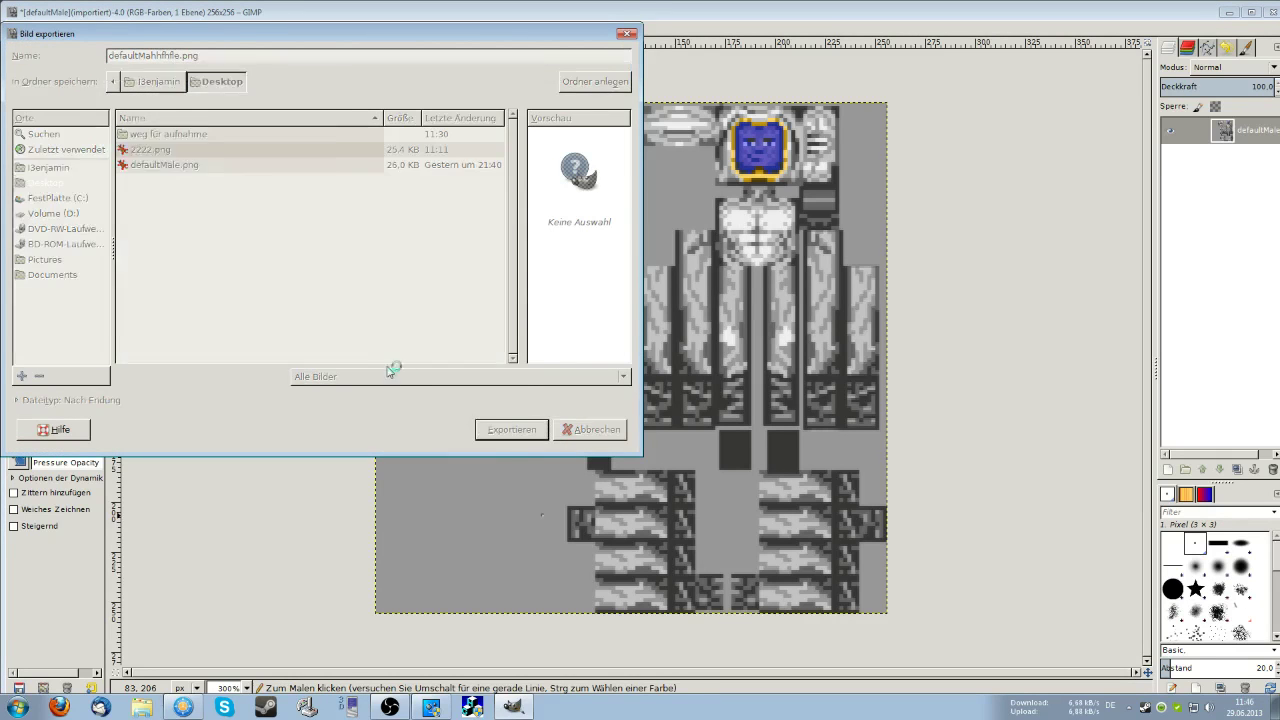
pyautogui.click(212, 308)
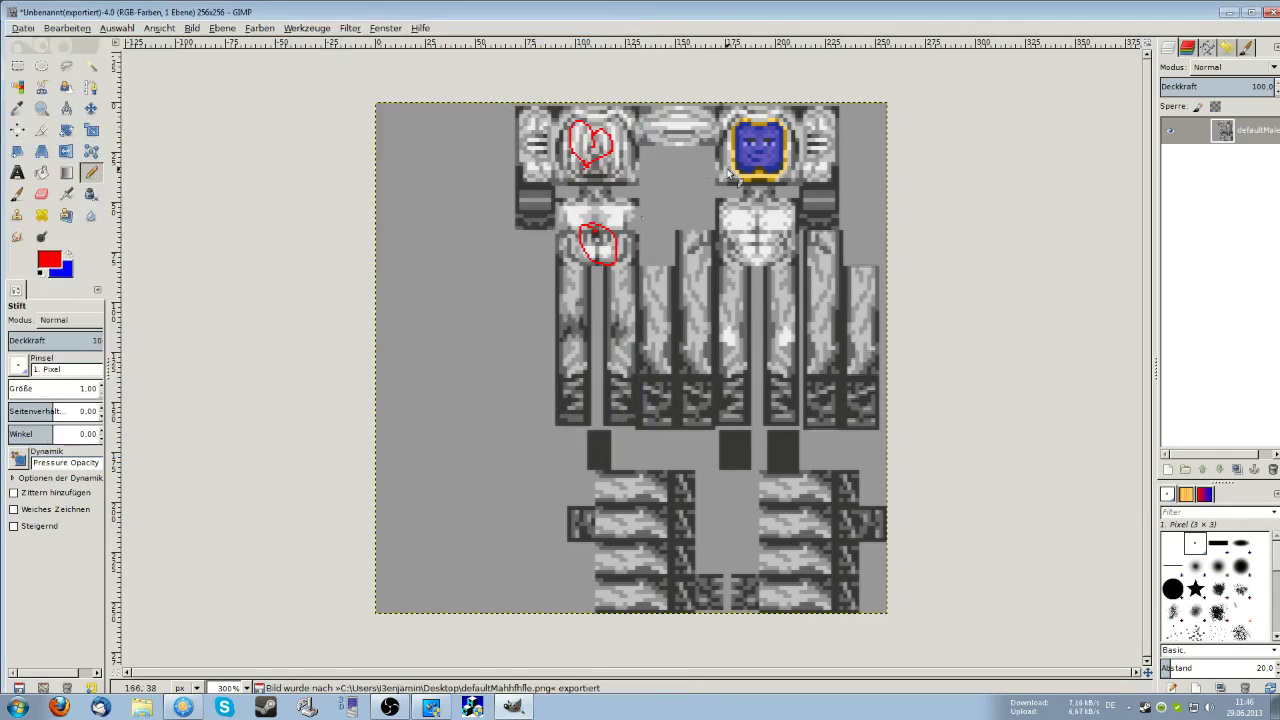
pyautogui.click(1226, 12)
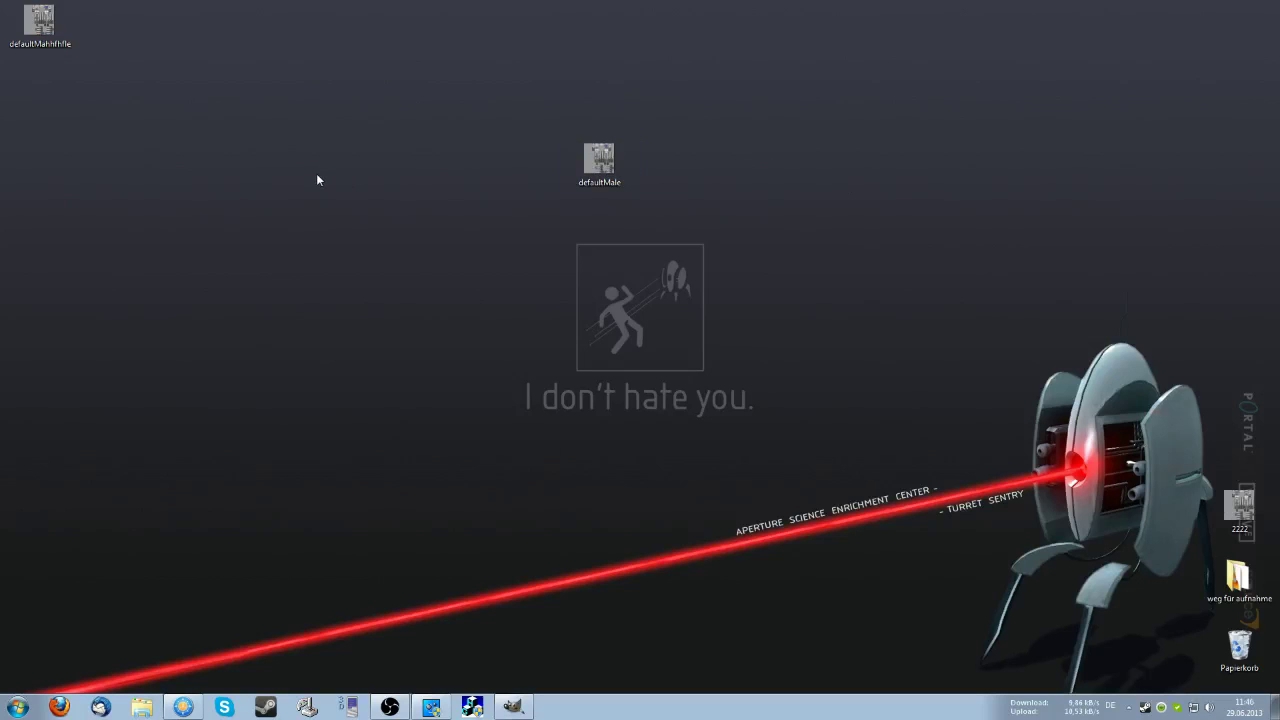
# Step: Start StarMade from its launcher and open the Custom Skin setting in Connection Setup
pyautogui.moveTo(407, 75); pyautogui.dragTo(555, 100)
pyautogui.click(736, 368)
pyautogui.moveTo(251, 77); pyautogui.dragTo(728, 77)
pyautogui.click(721, 78)
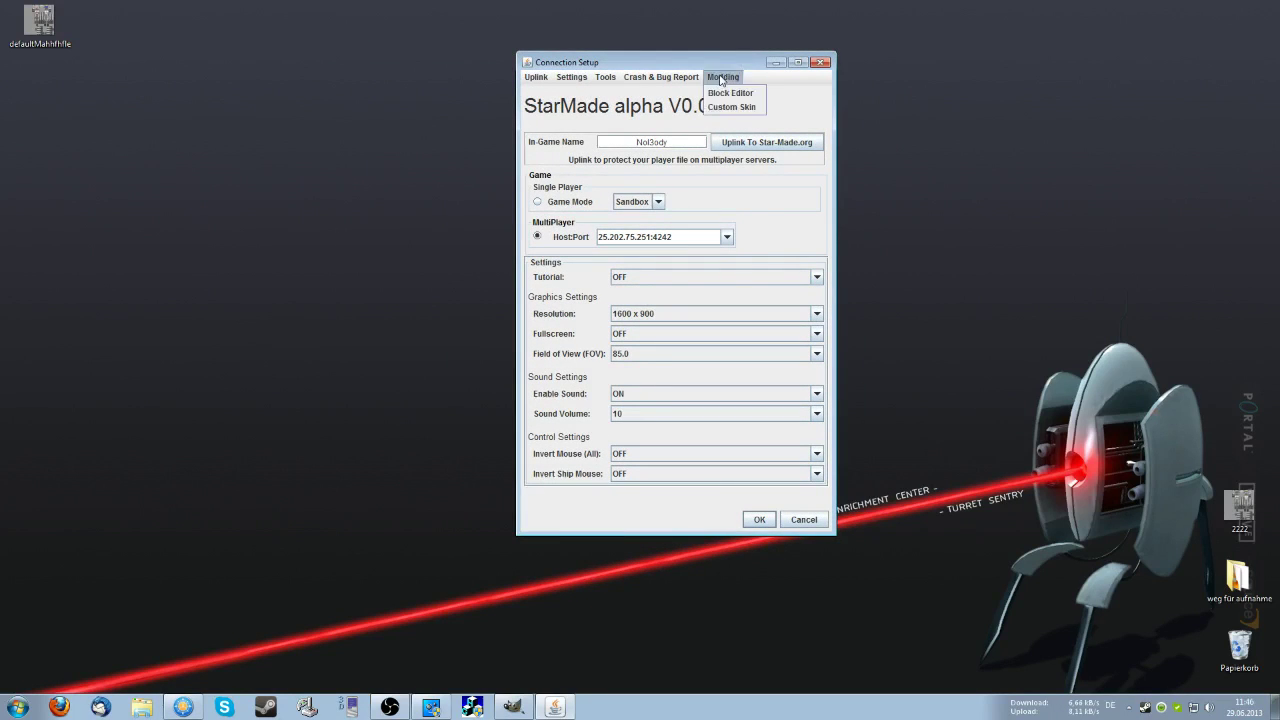
pyautogui.click(728, 107)
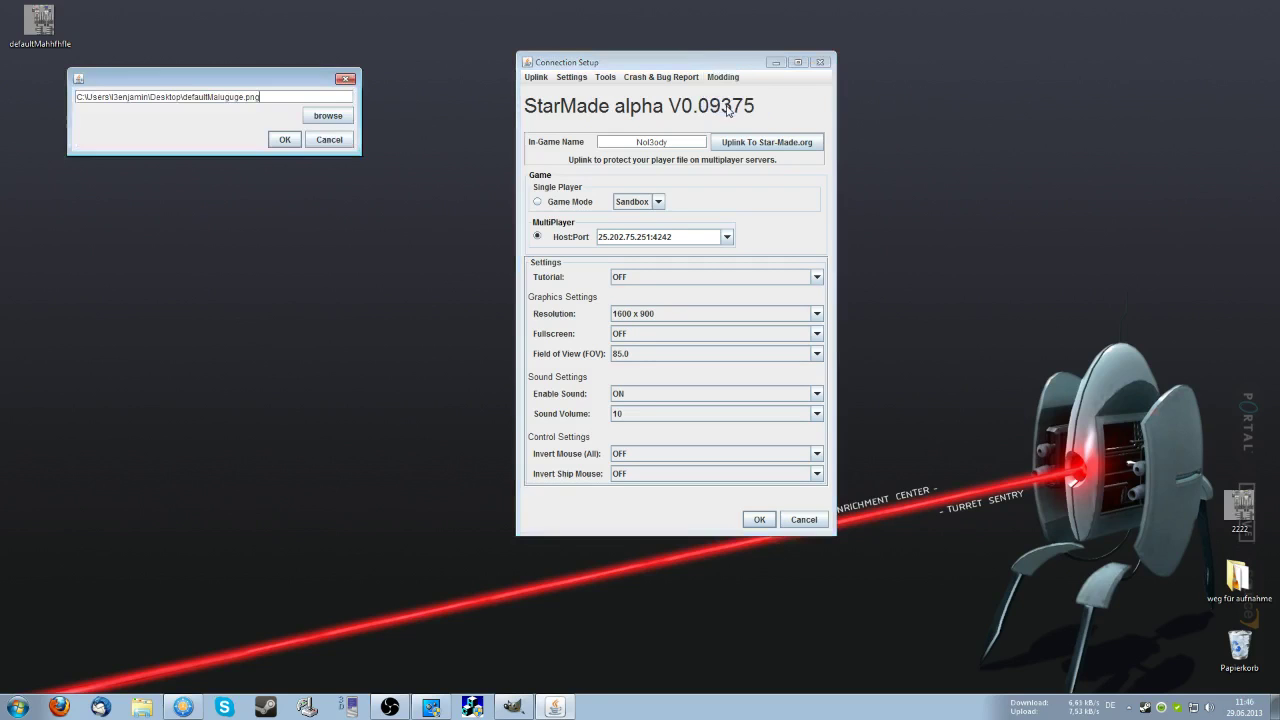
# Step: Import defaultMahhfhfle.png from the desktop as the custom skin and confirm the choice
pyautogui.moveTo(282, 67); pyautogui.dragTo(408, 134)
pyautogui.click(452, 183)
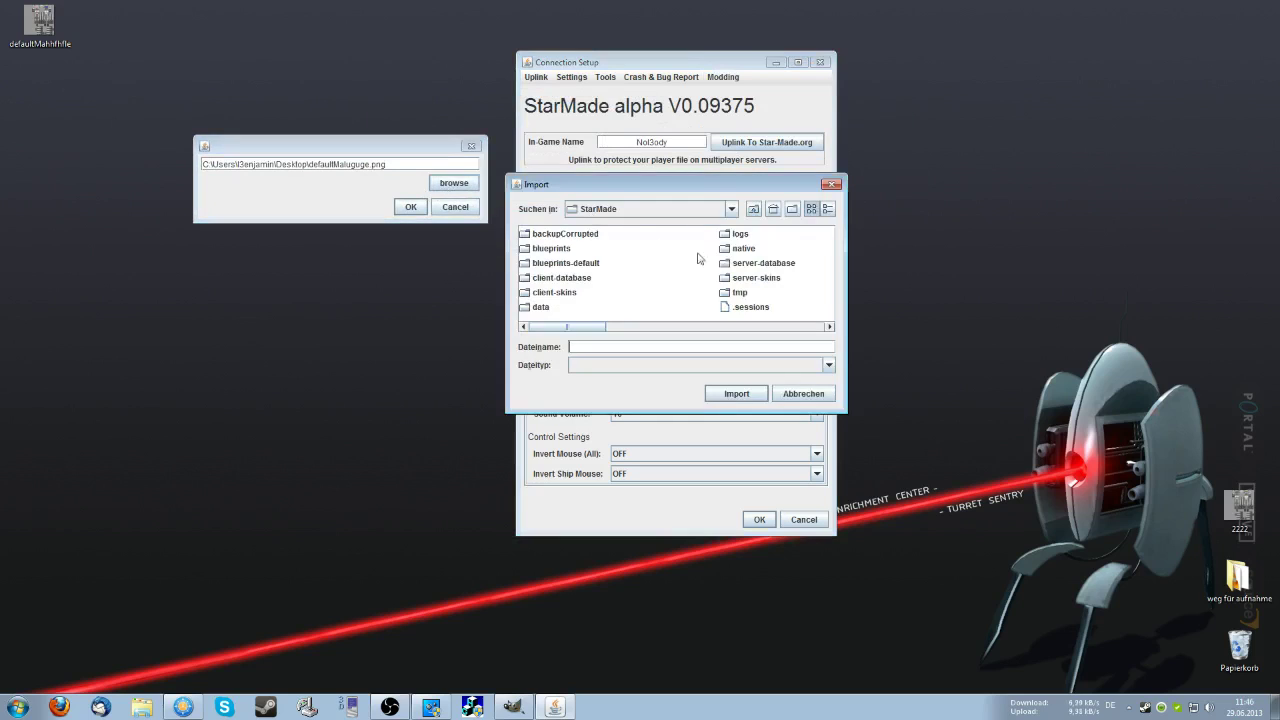
pyautogui.click(773, 209)
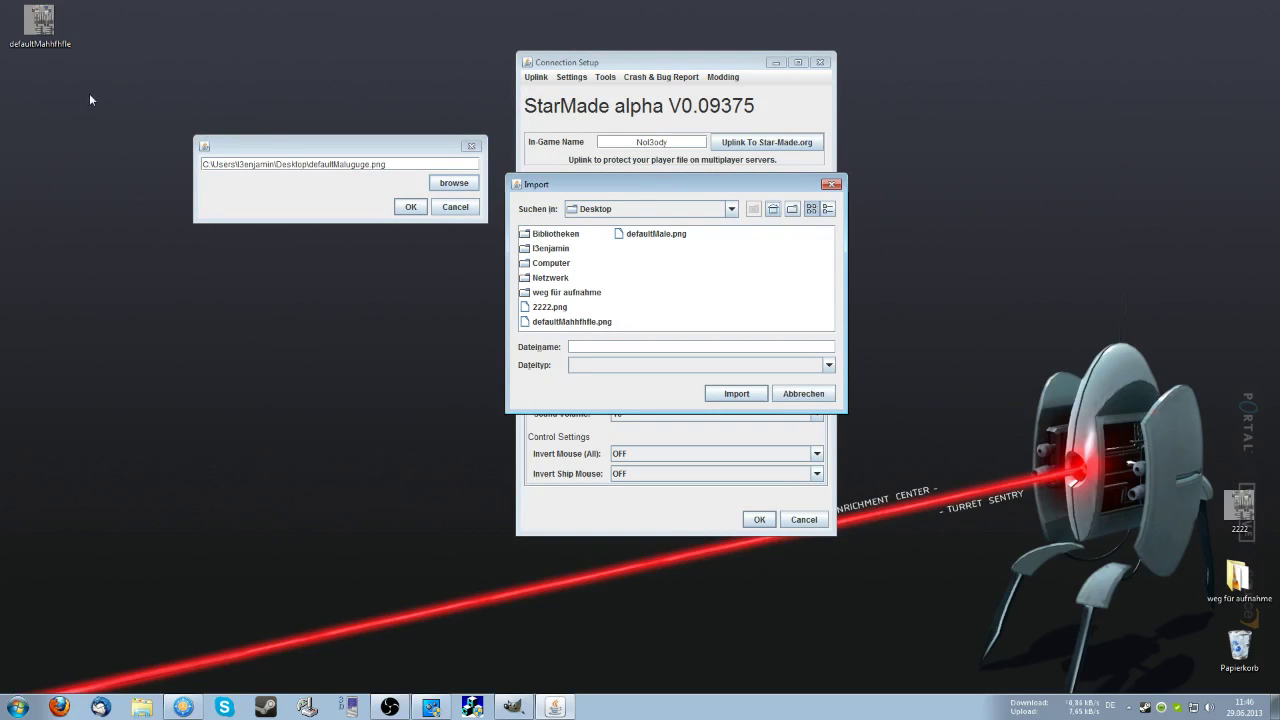
pyautogui.click(540, 321)
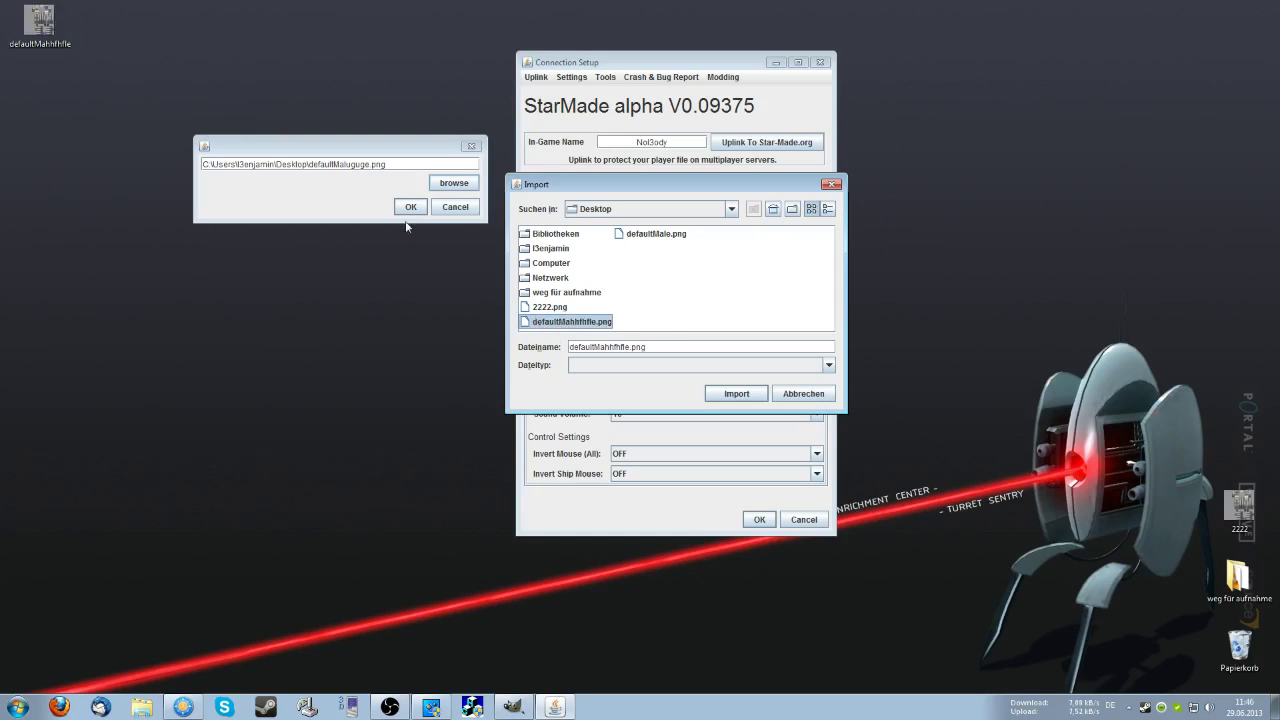
pyautogui.click(736, 394)
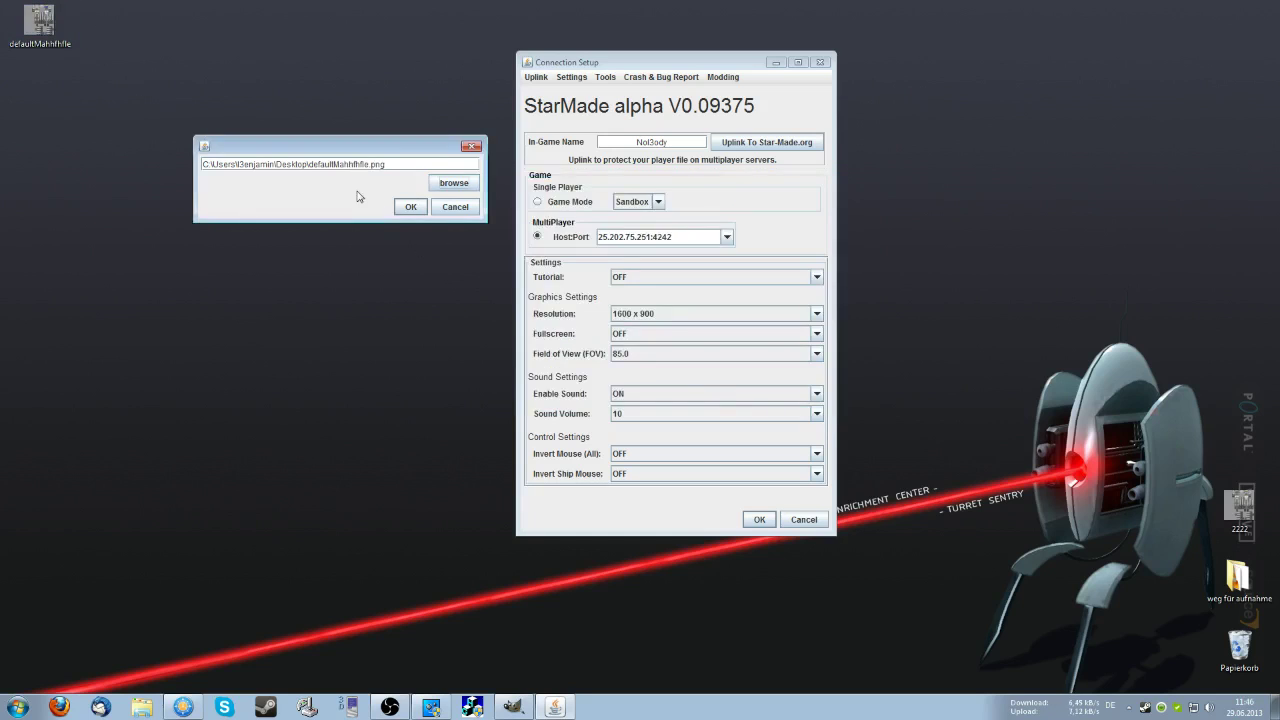
pyautogui.click(408, 206)
# Step: Join the multiplayer server with the existing in-game name and spawn the character
pyautogui.doubleClick(682, 141)
pyautogui.click(685, 141)
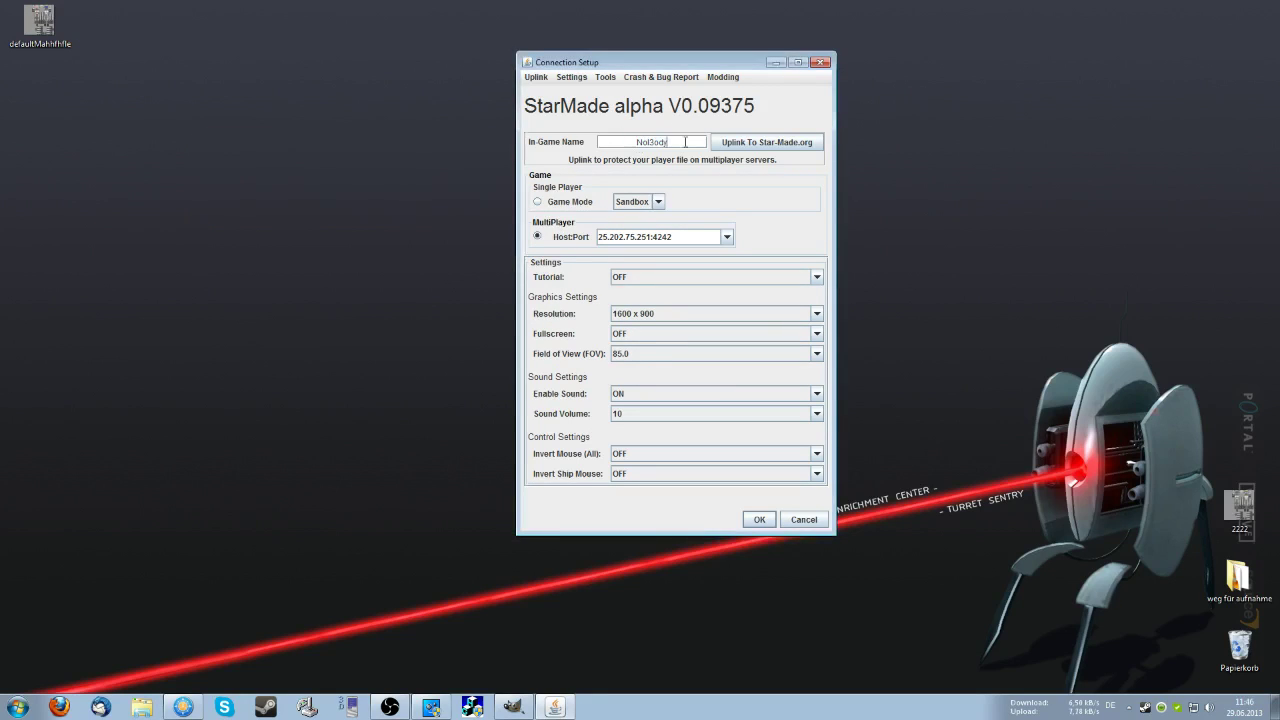
pyautogui.moveTo(670, 145); pyautogui.dragTo(572, 138)
pyautogui.press('Left')
pyautogui.click(752, 520)
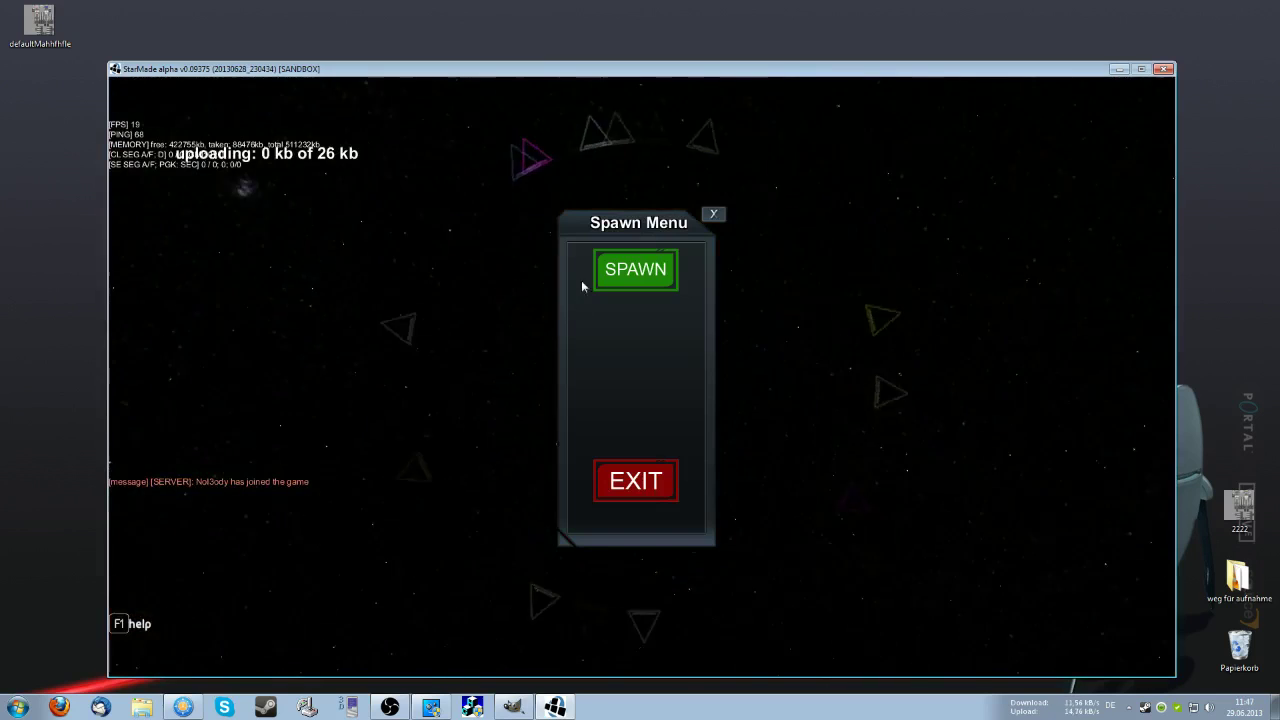
pyautogui.click(617, 268)
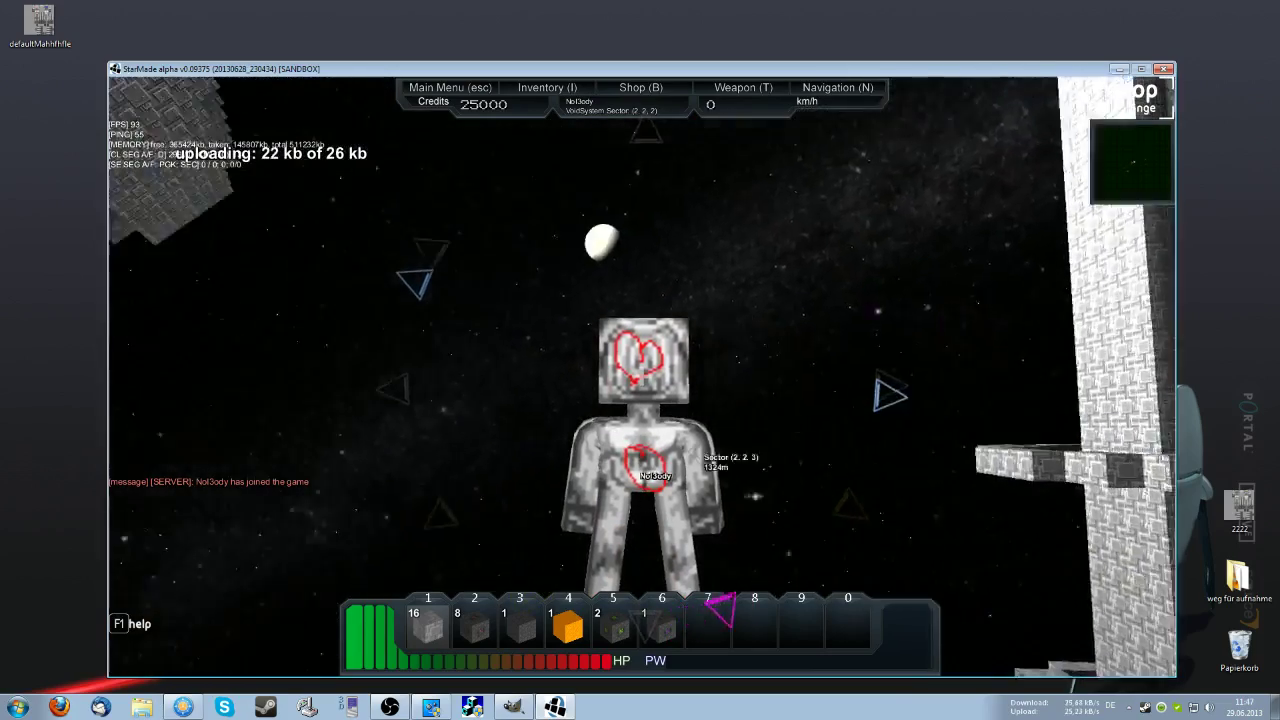
# Step: Fly past the ship and examine the custom skin on the other player's character from the front
pyautogui.press('8')
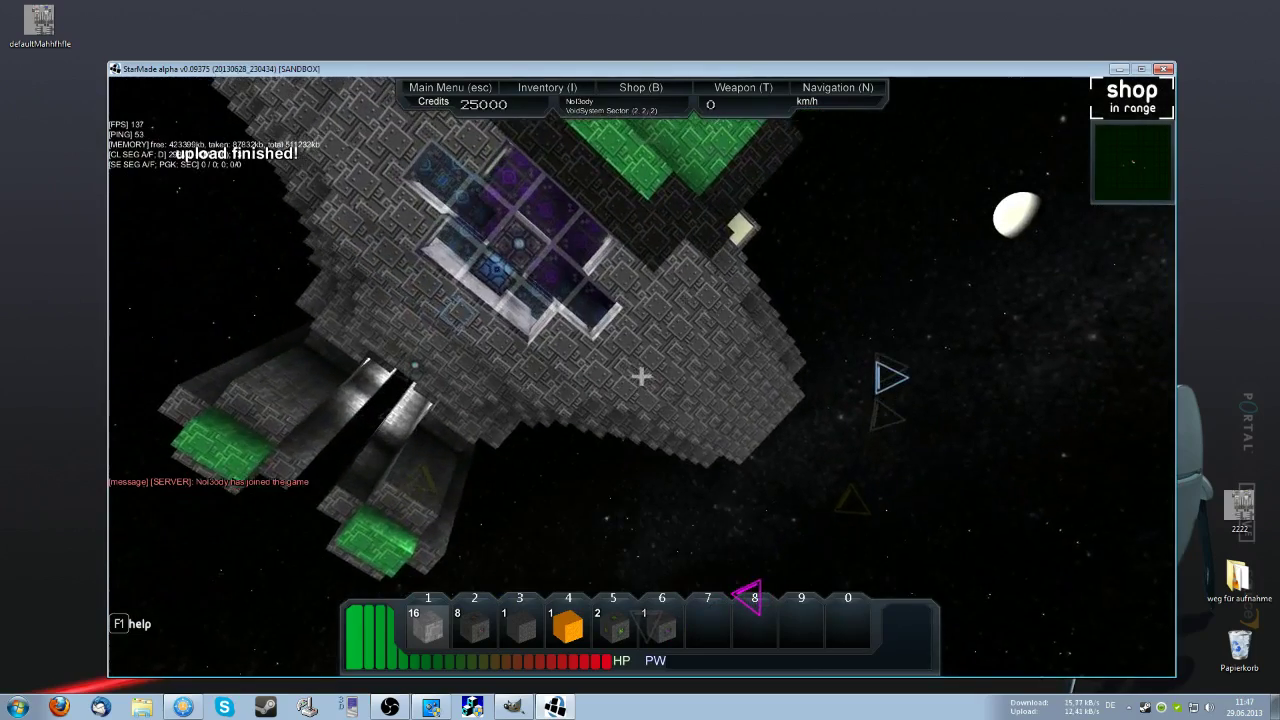
pyautogui.scroll(-8, 641, 376)
pyautogui.press('w')
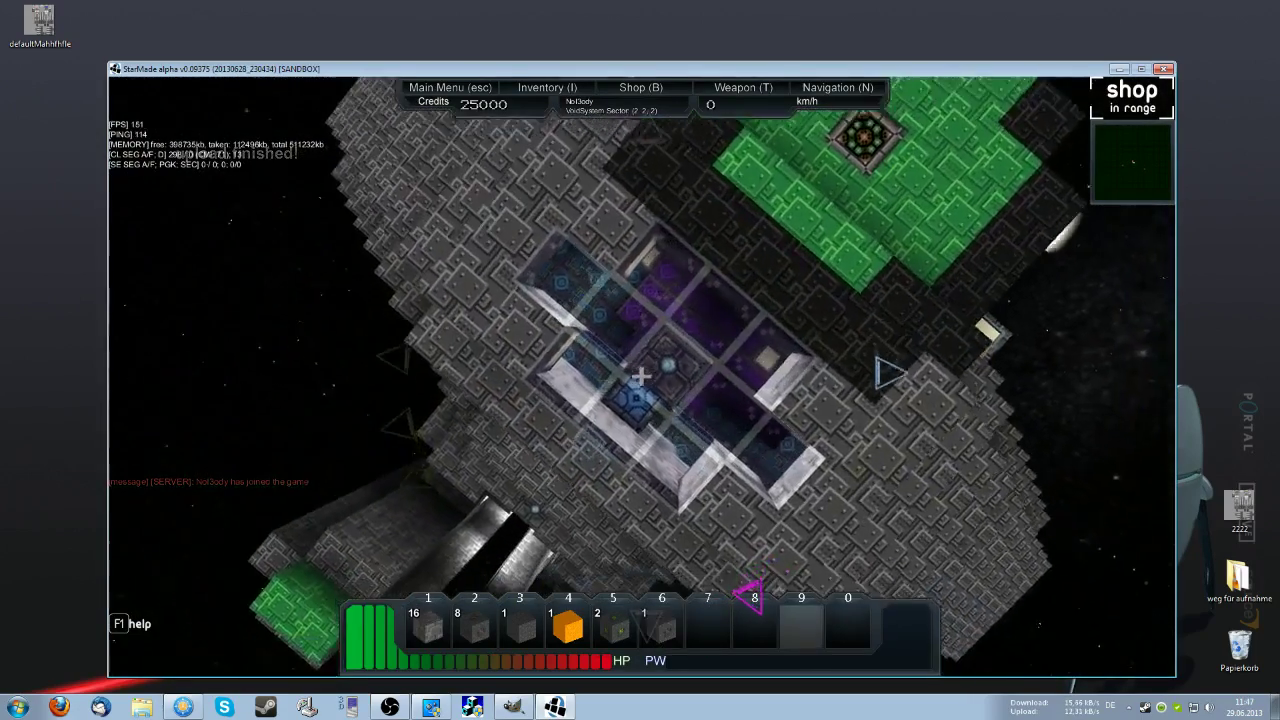
pyautogui.press('w')
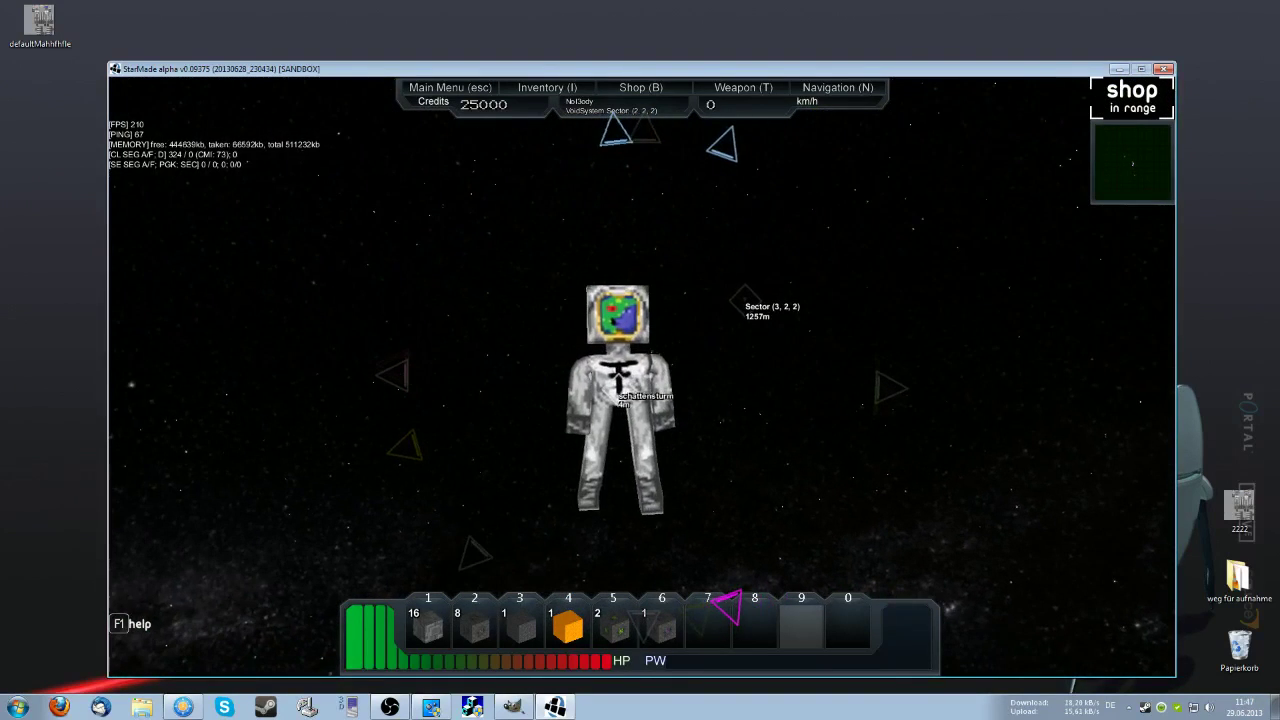
pyautogui.press('d')
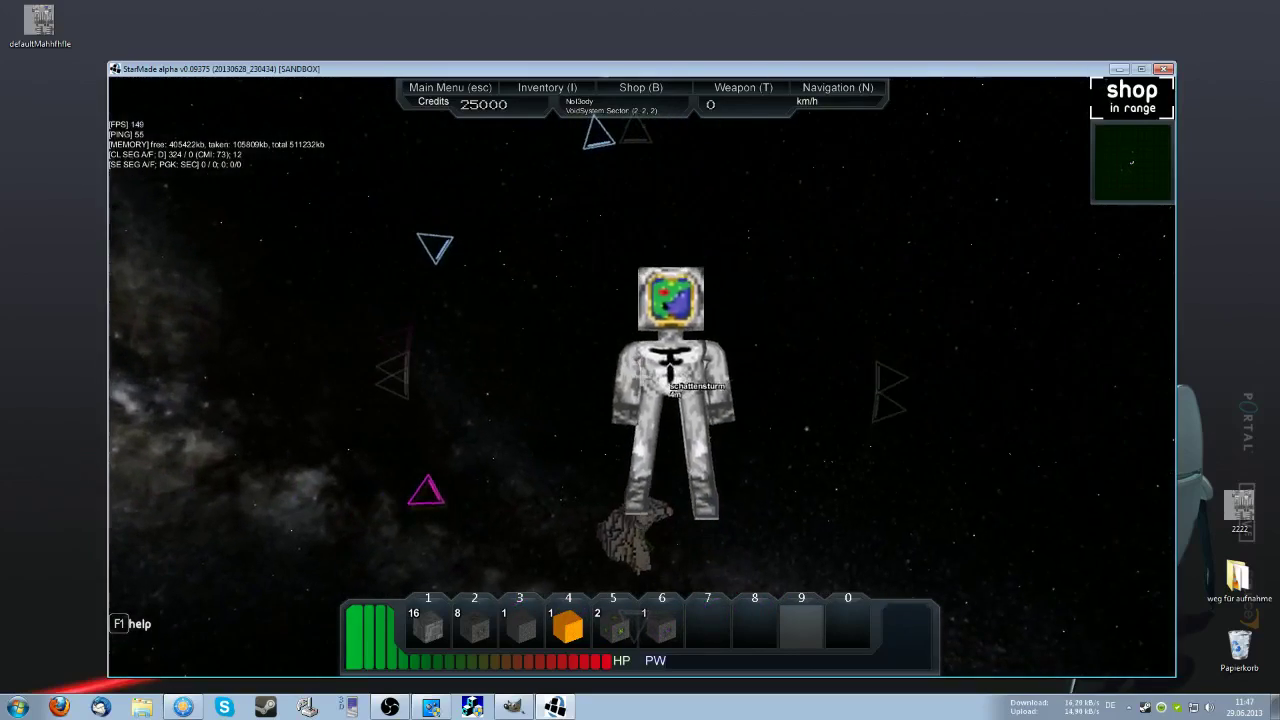
# Step: Zoom out to a third-person view and examine the custom skin on the back of the own character's head and torso
pyautogui.press('3')
pyautogui.scroll(-3, 641, 376)
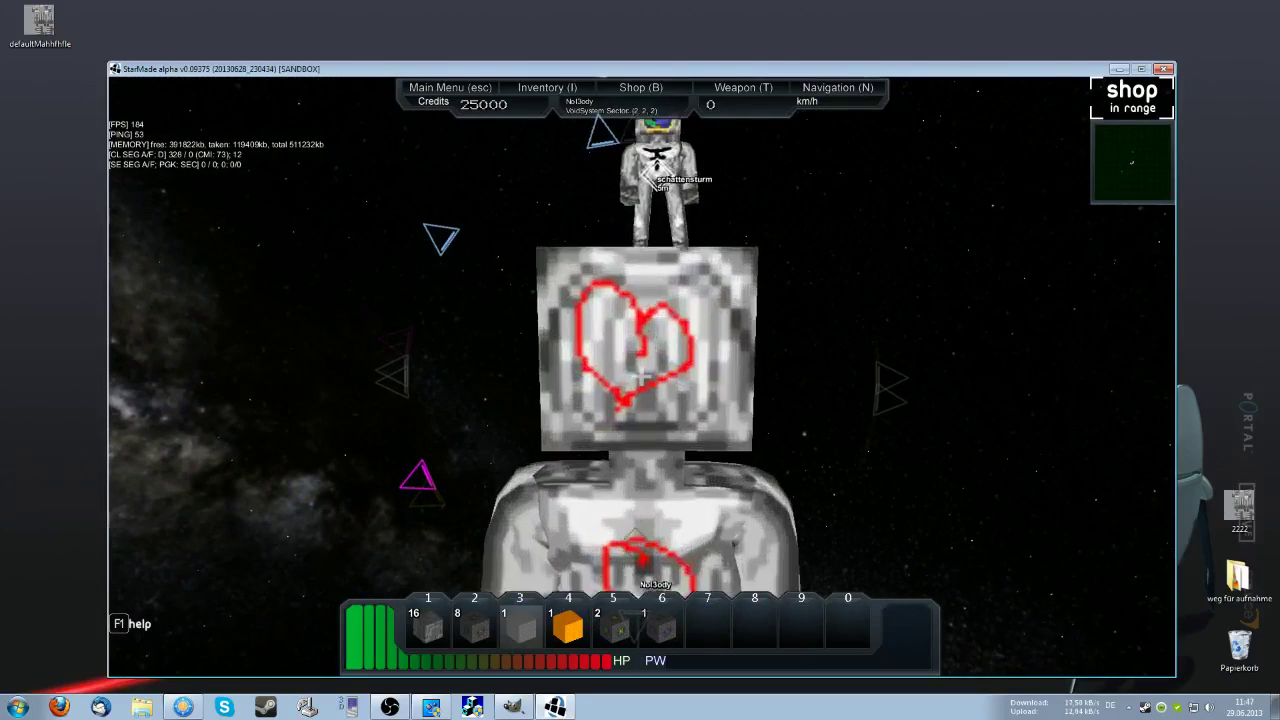
pyautogui.press('4')
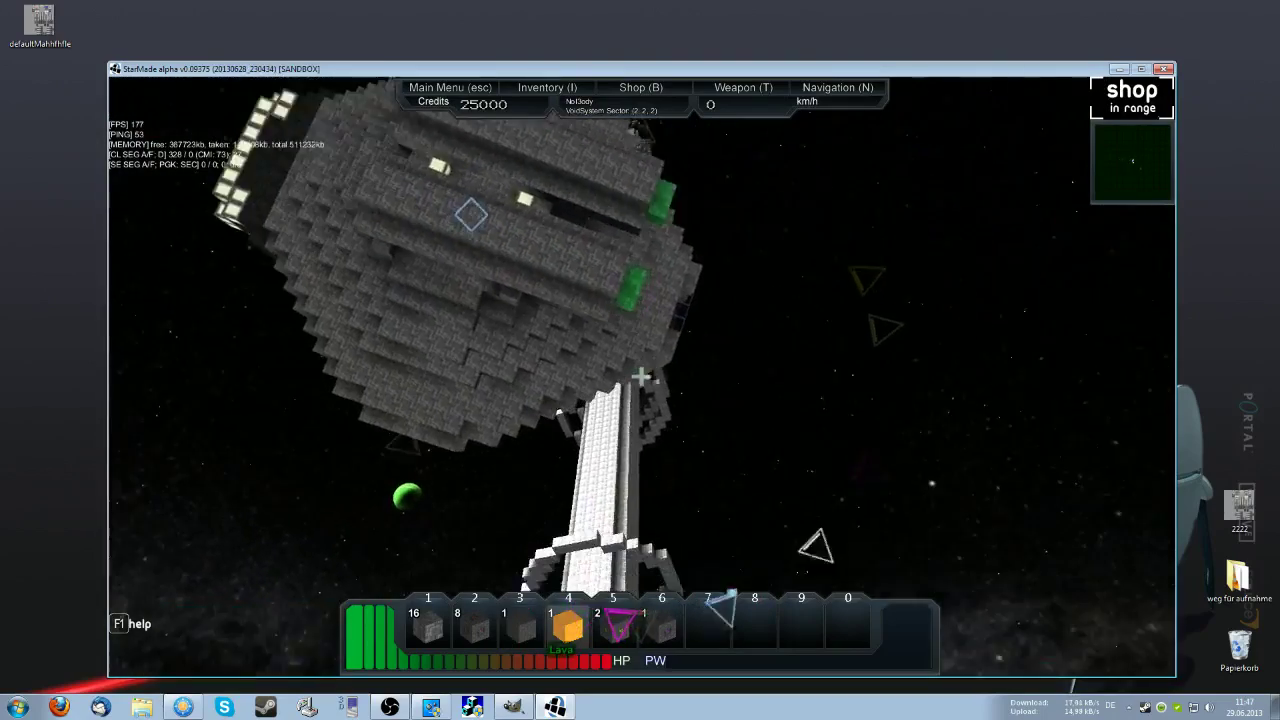
pyautogui.scroll(-2, 641, 376)
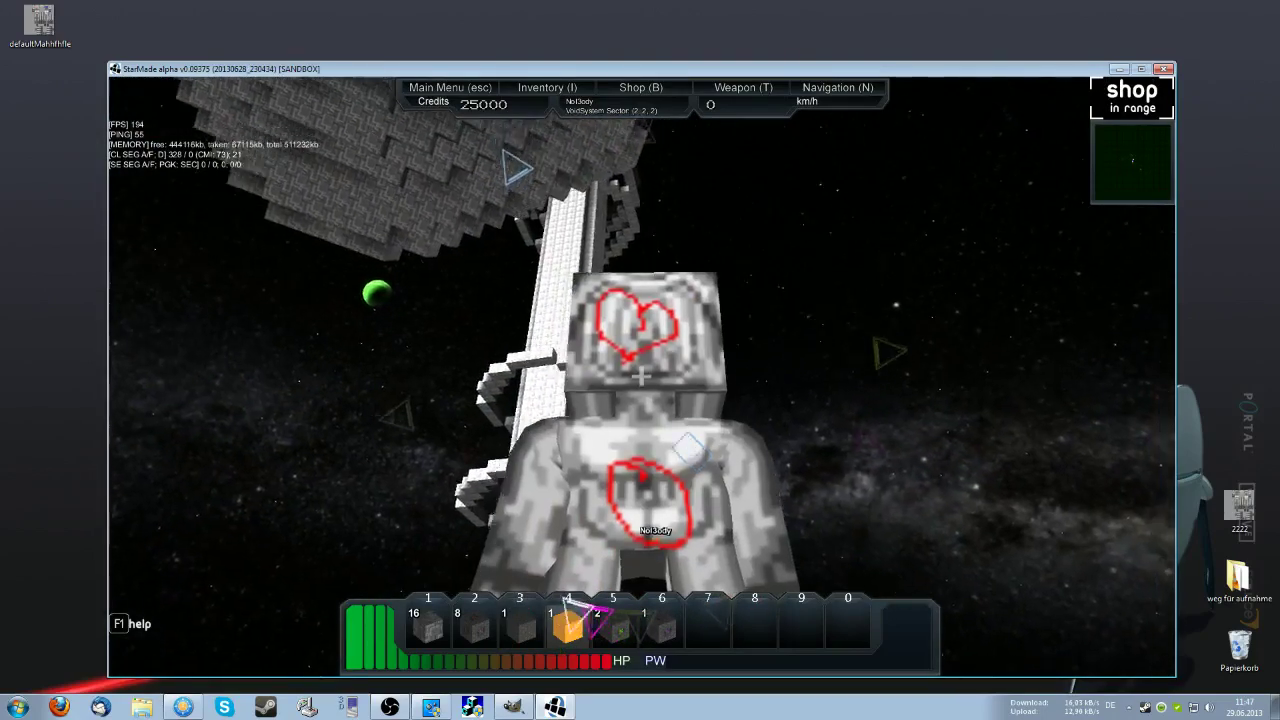
pyautogui.scroll(-1, 641, 376)
pyautogui.scroll(3, 641, 376)
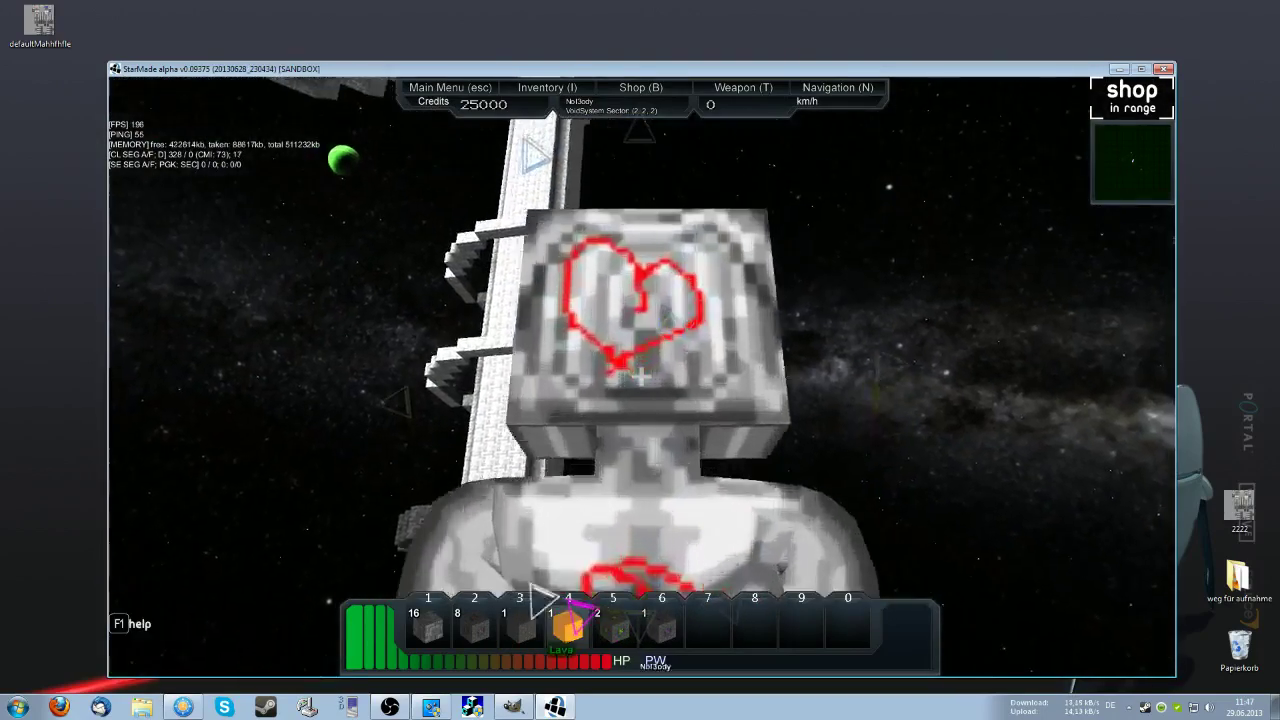
# Step: Return to first-person view and fly back from the ship to view the other player's character beside it
pyautogui.press('2')
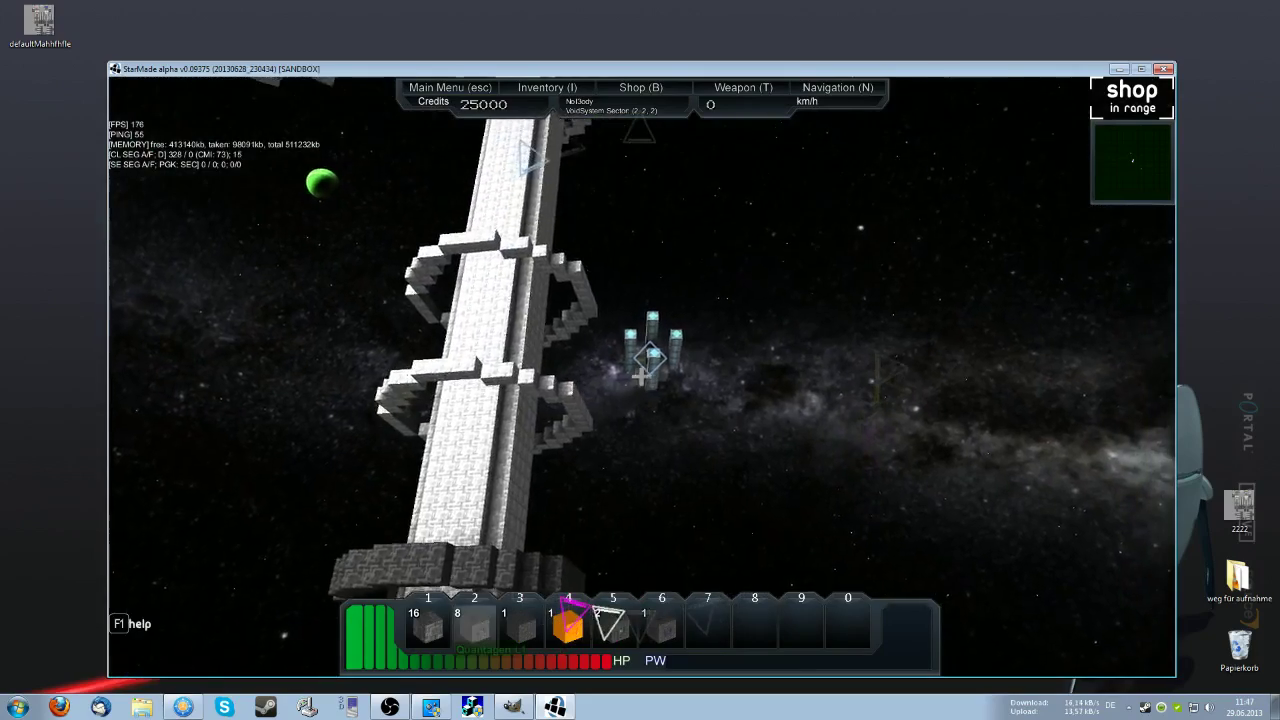
pyautogui.scroll(3, 641, 376)
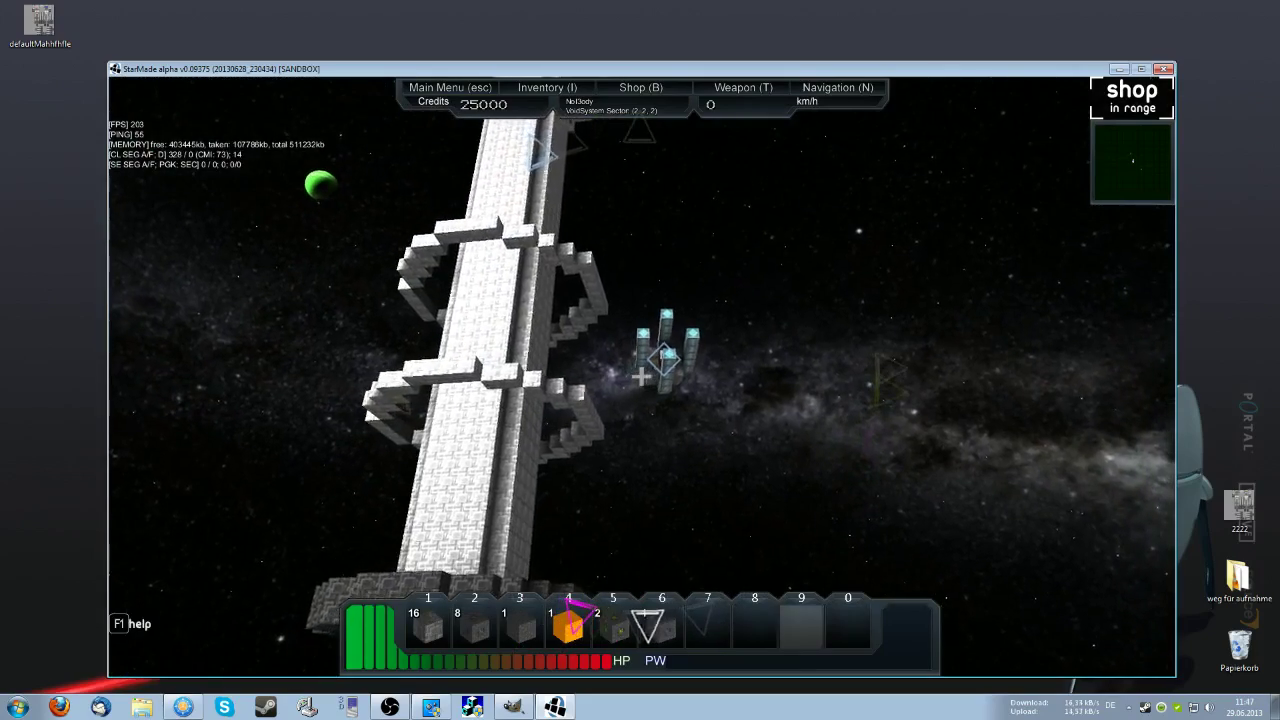
pyautogui.scroll(1, 640, 375)
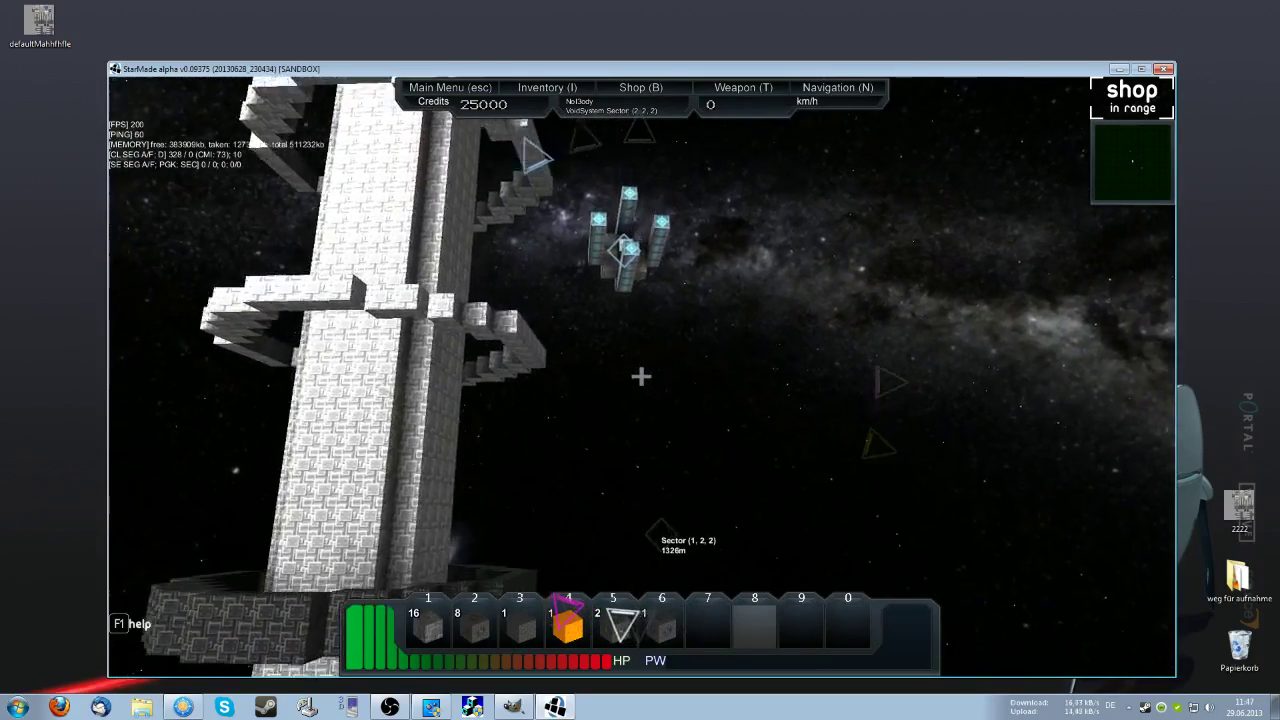
pyautogui.press('e')
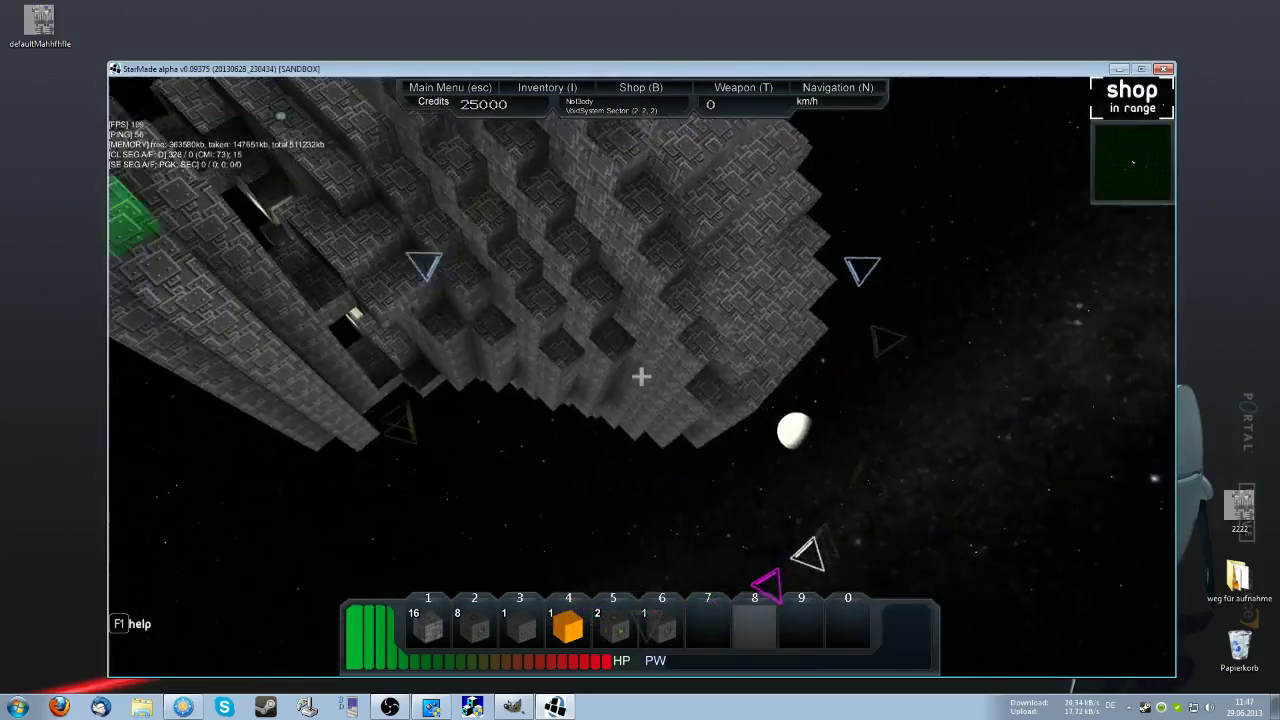
pyautogui.press('s')
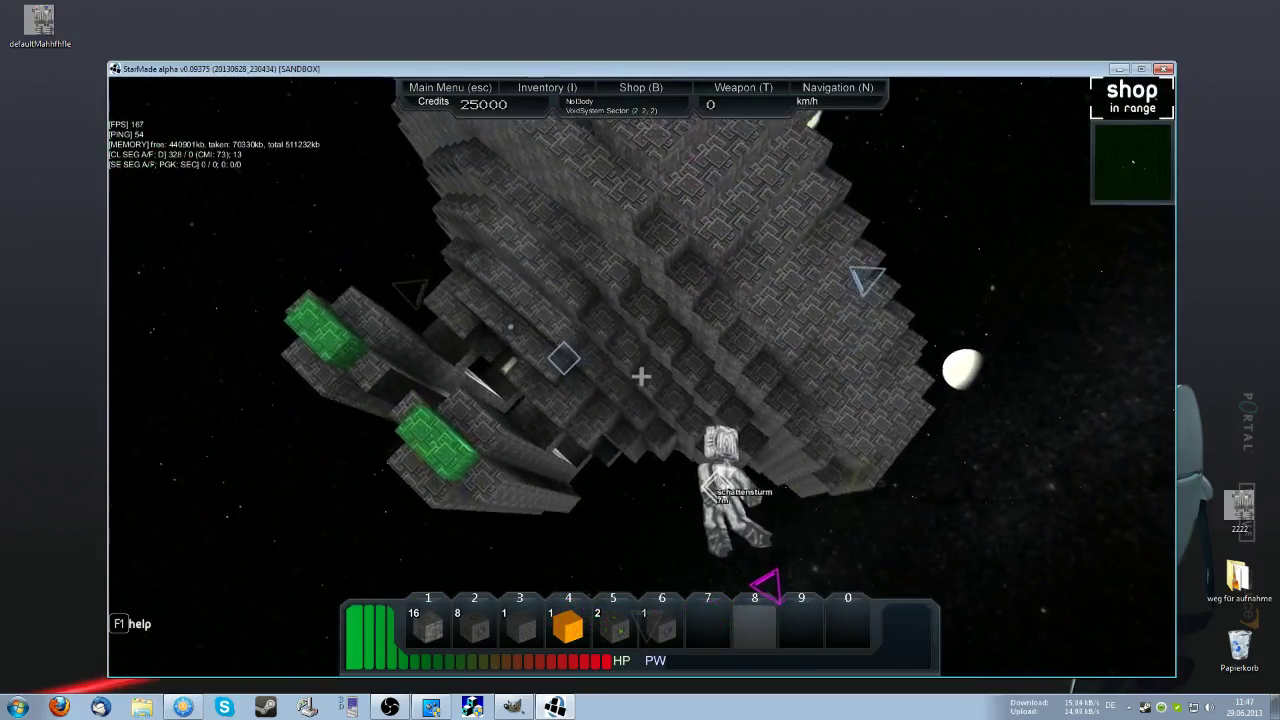